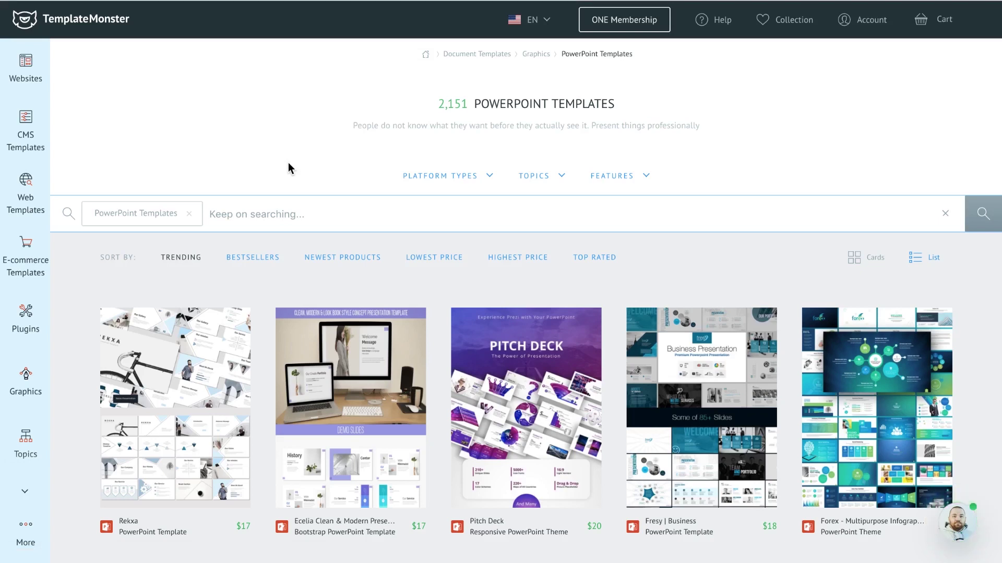
Scroll down through TemplateMonster's PowerPoint template grid to browse more designs
{"action": "scroll", "coordinate": [266, 175], "scroll_direction": "down", "scroll_amount": 3}
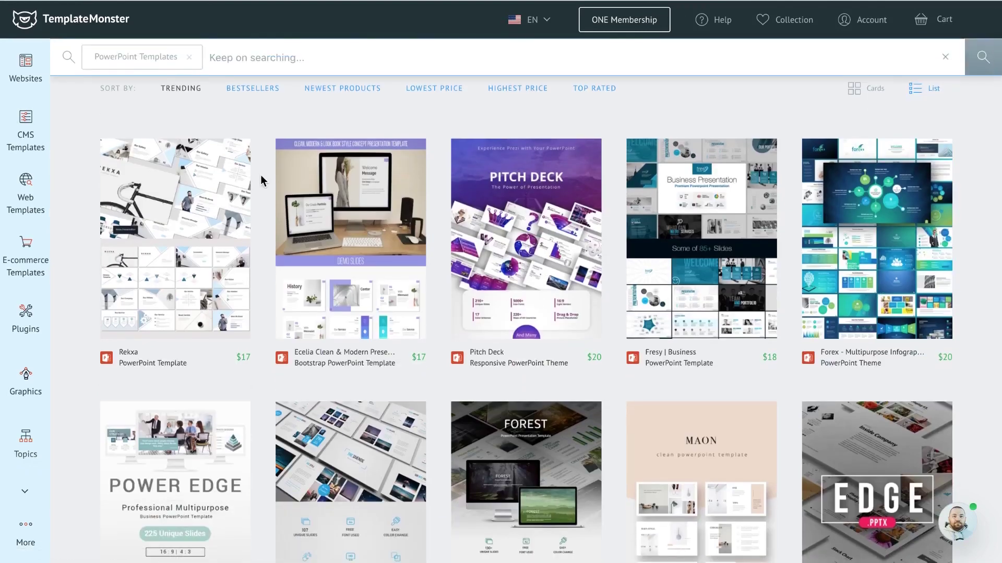
{"action": "scroll", "coordinate": [263, 180], "scroll_direction": "down", "scroll_amount": 3}
{"action": "scroll", "coordinate": [263, 180], "scroll_direction": "down", "scroll_amount": 2}
{"action": "scroll", "coordinate": [262, 180], "scroll_direction": "down", "scroll_amount": 2}
{"action": "scroll", "coordinate": [261, 176], "scroll_direction": "down", "scroll_amount": 2}
{"action": "scroll", "coordinate": [261, 176], "scroll_direction": "down", "scroll_amount": 3}
{"action": "scroll", "coordinate": [261, 176], "scroll_direction": "down", "scroll_amount": 1}
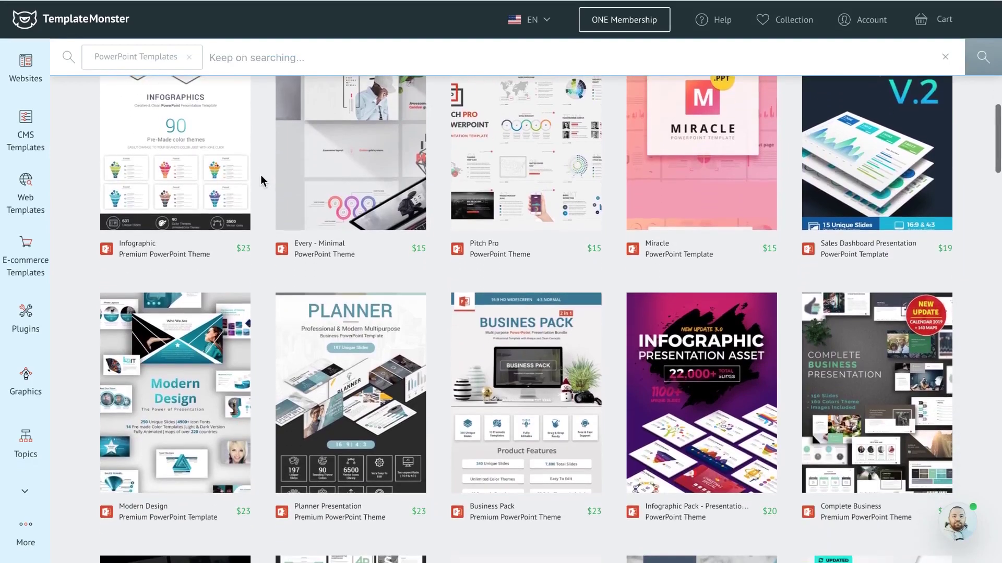
{"action": "scroll", "coordinate": [260, 180], "scroll_direction": "down", "scroll_amount": 3}
{"action": "scroll", "coordinate": [261, 180], "scroll_direction": "down", "scroll_amount": 5}
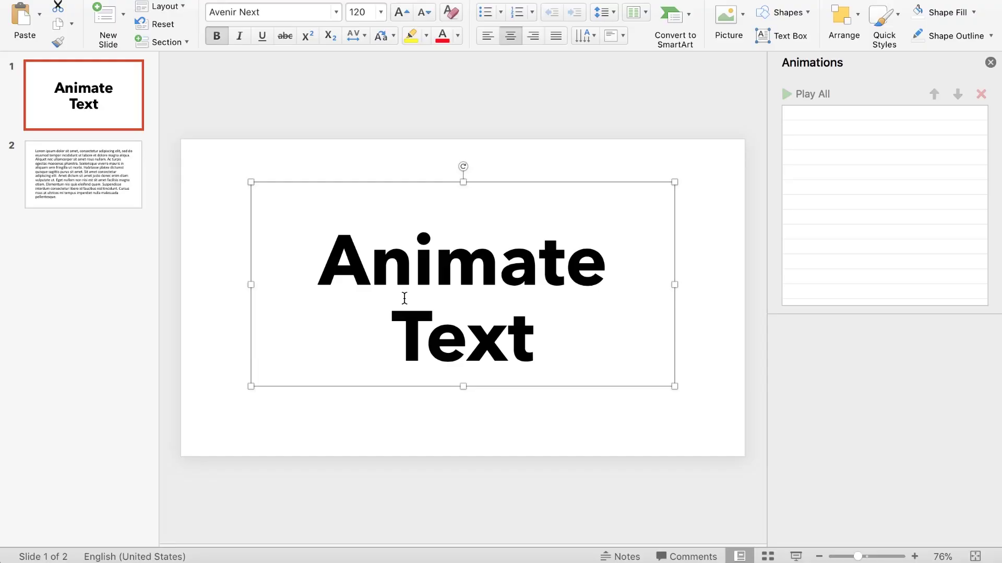
Apply the Rise Up entrance effect to the 'Animate Text' title from the effects gallery
{"action": "left_click", "coordinate": [436, 284]}
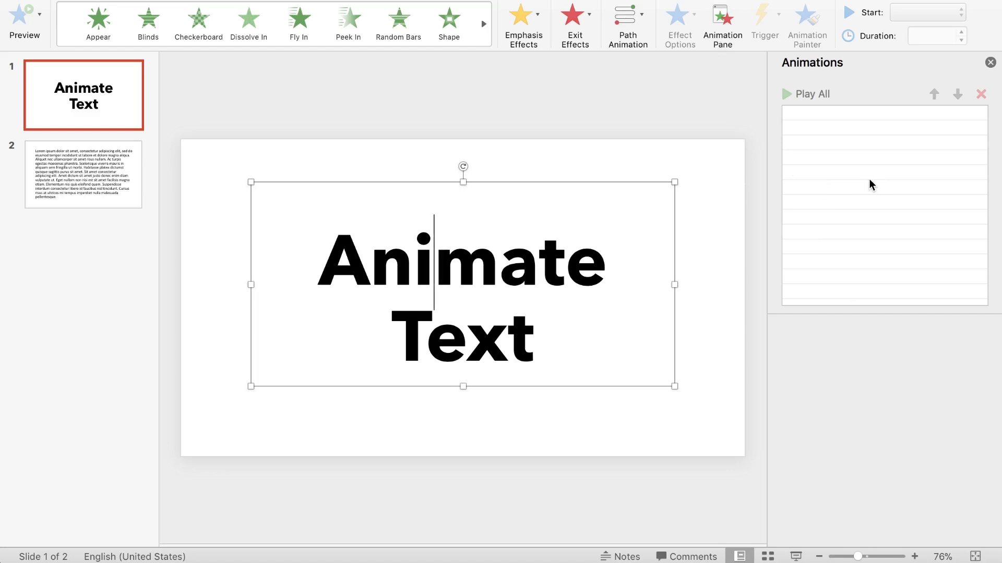
{"action": "scroll", "coordinate": [324, 245], "scroll_direction": "down", "scroll_amount": 8}
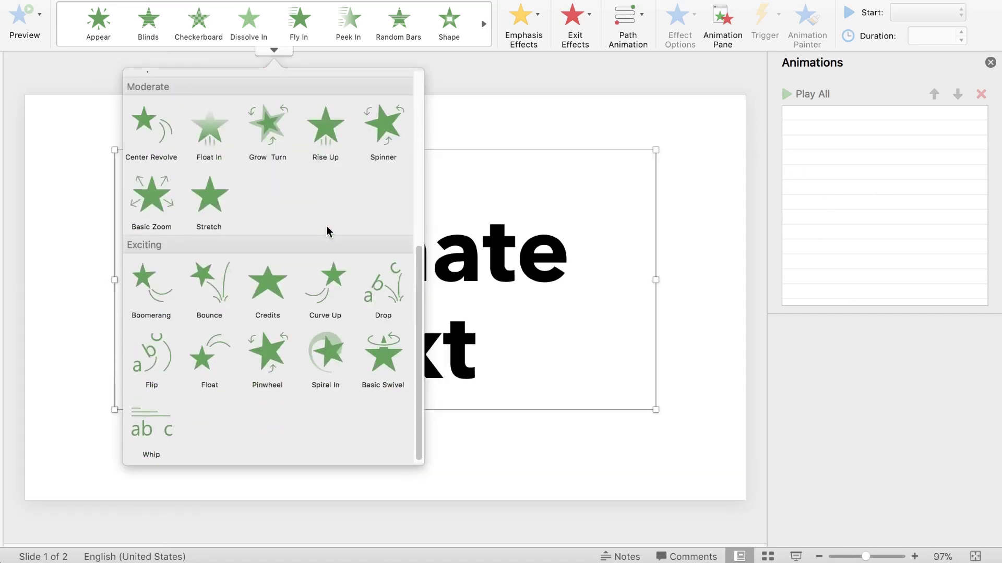
{"action": "scroll", "coordinate": [328, 231], "scroll_direction": "up", "scroll_amount": 3}
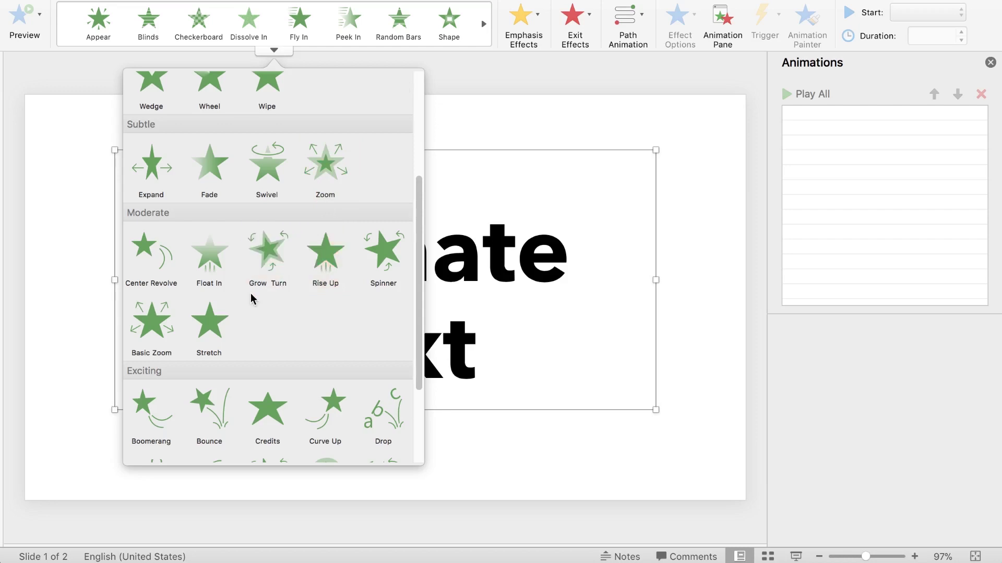
{"action": "scroll", "coordinate": [250, 294], "scroll_direction": "down", "scroll_amount": 5}
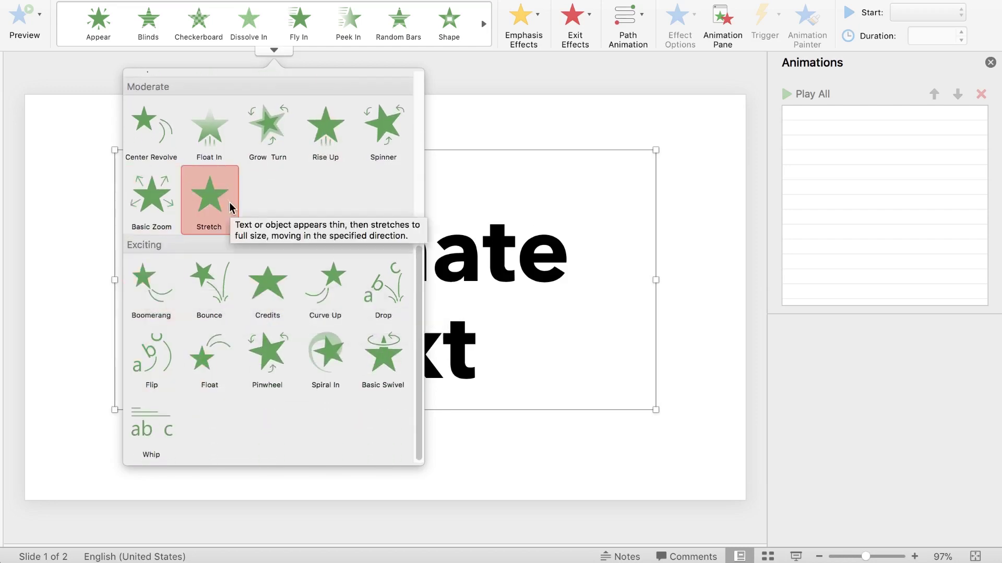
{"action": "scroll", "coordinate": [230, 207], "scroll_direction": "up", "scroll_amount": 8}
{"action": "scroll", "coordinate": [209, 167], "scroll_direction": "up", "scroll_amount": 1}
{"action": "scroll", "coordinate": [207, 156], "scroll_direction": "up", "scroll_amount": 2}
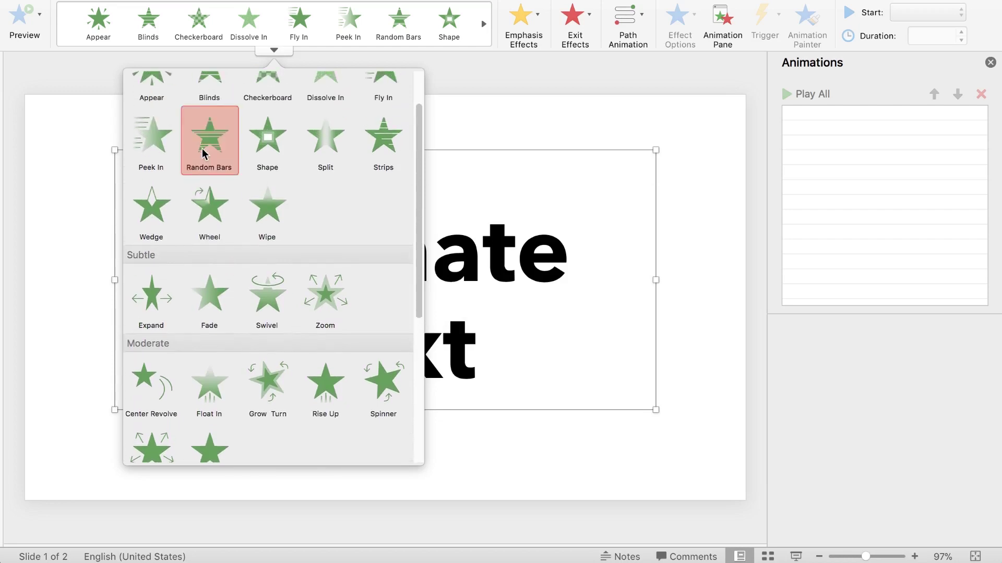
{"action": "scroll", "coordinate": [206, 152], "scroll_direction": "up", "scroll_amount": 2}
{"action": "scroll", "coordinate": [230, 257], "scroll_direction": "down", "scroll_amount": 7}
{"action": "scroll", "coordinate": [230, 259], "scroll_direction": "down", "scroll_amount": 3}
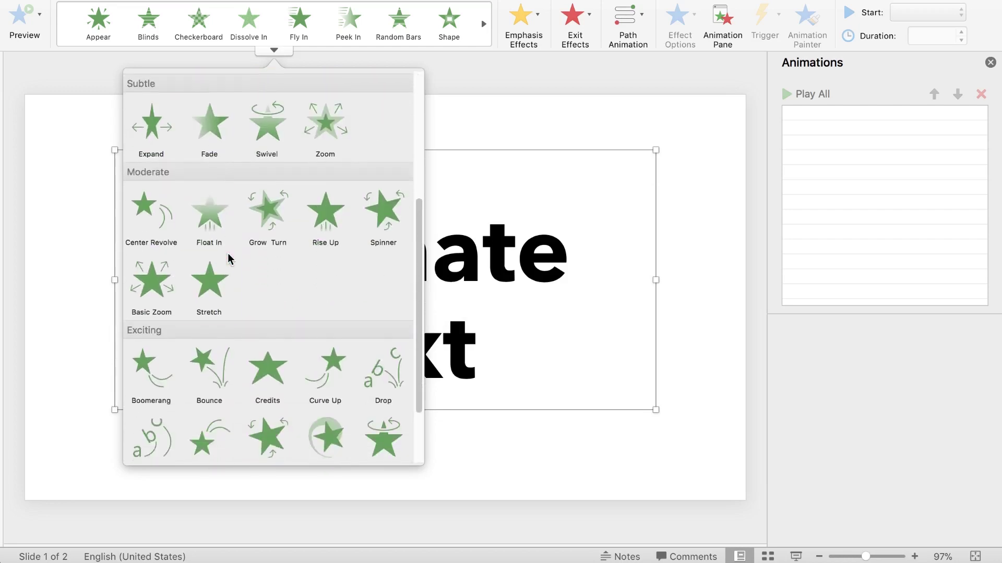
{"action": "scroll", "coordinate": [208, 266], "scroll_direction": "down", "scroll_amount": 3}
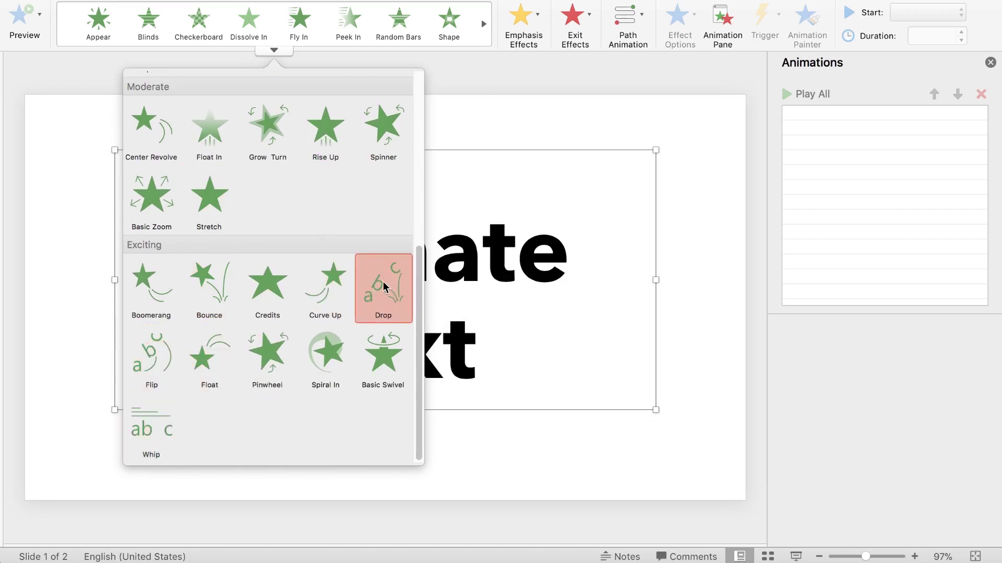
{"action": "left_click", "coordinate": [325, 126]}
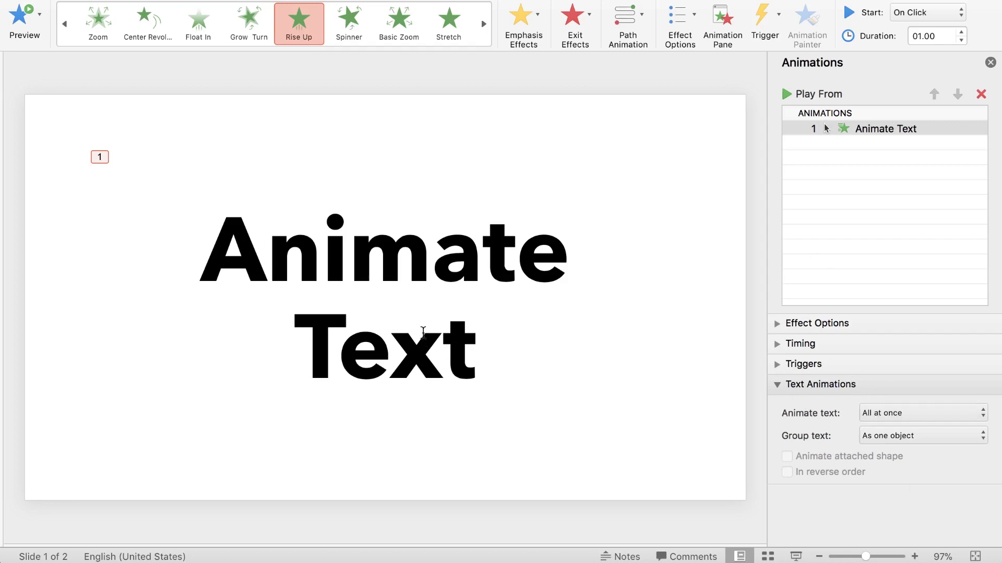
Set the title to animate by letter instead of by word, and preview it
{"action": "left_click", "coordinate": [687, 19]}
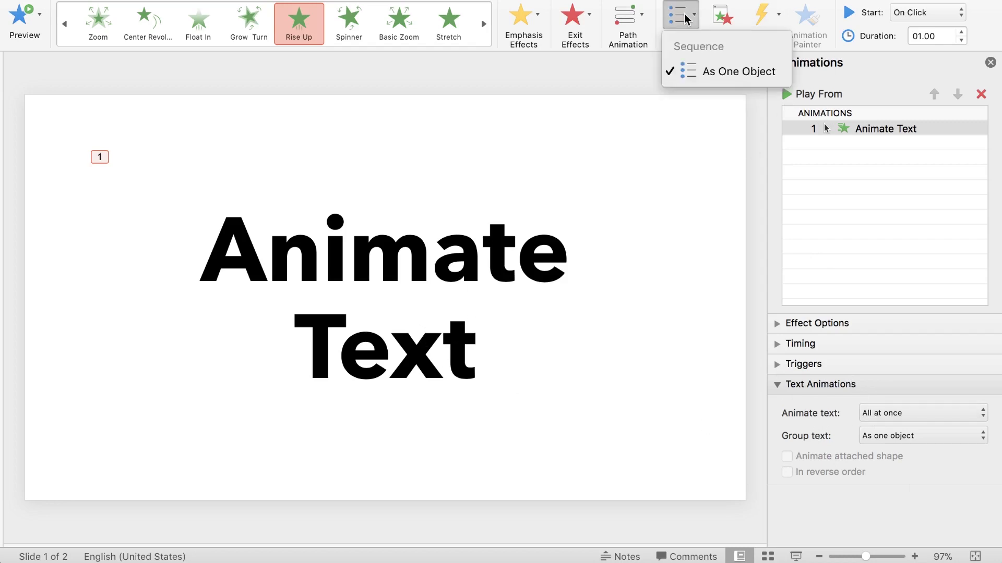
{"action": "left_click", "coordinate": [682, 19]}
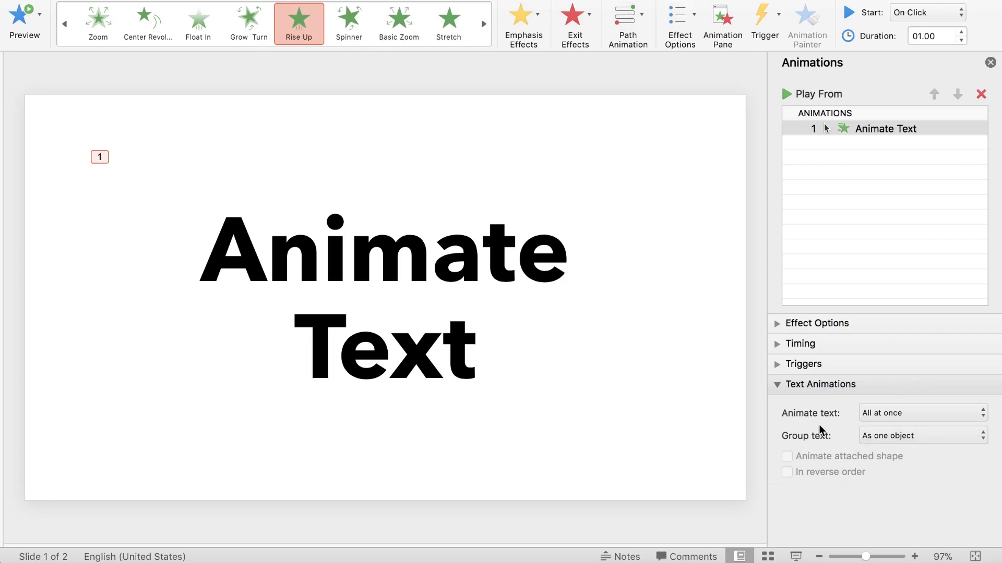
{"action": "left_click", "coordinate": [896, 415]}
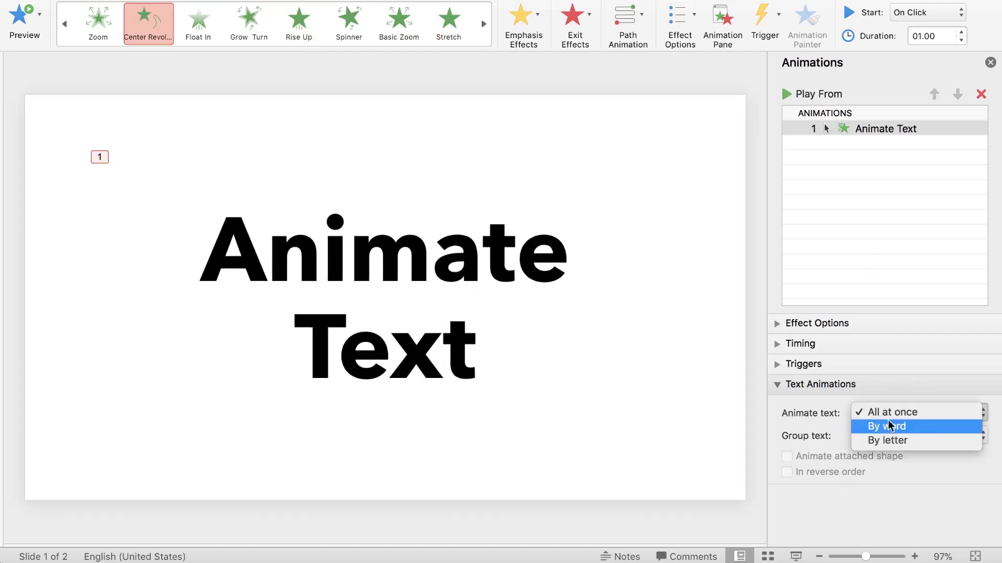
{"action": "left_click", "coordinate": [789, 95]}
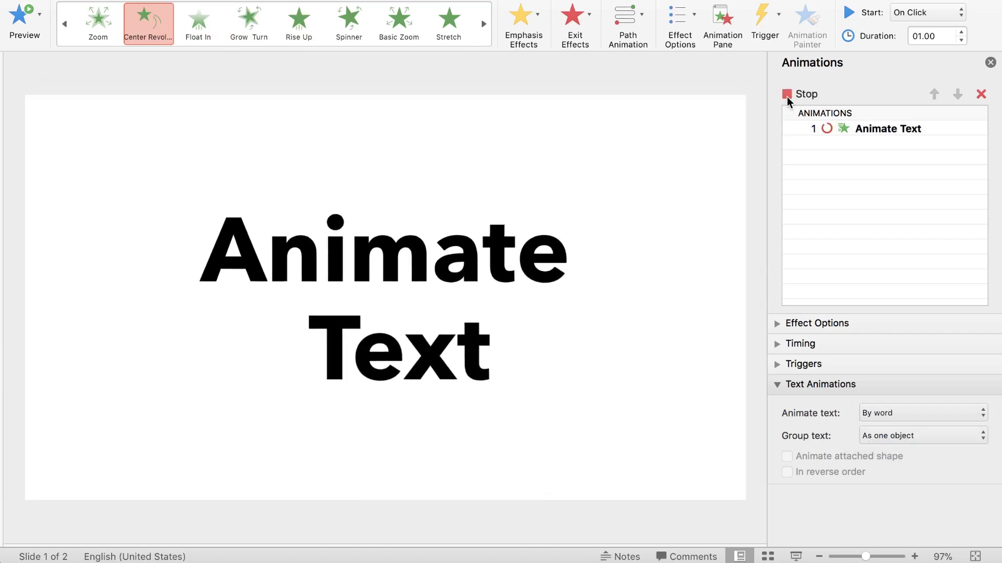
{"action": "left_click", "coordinate": [913, 413]}
{"action": "left_click", "coordinate": [887, 427]}
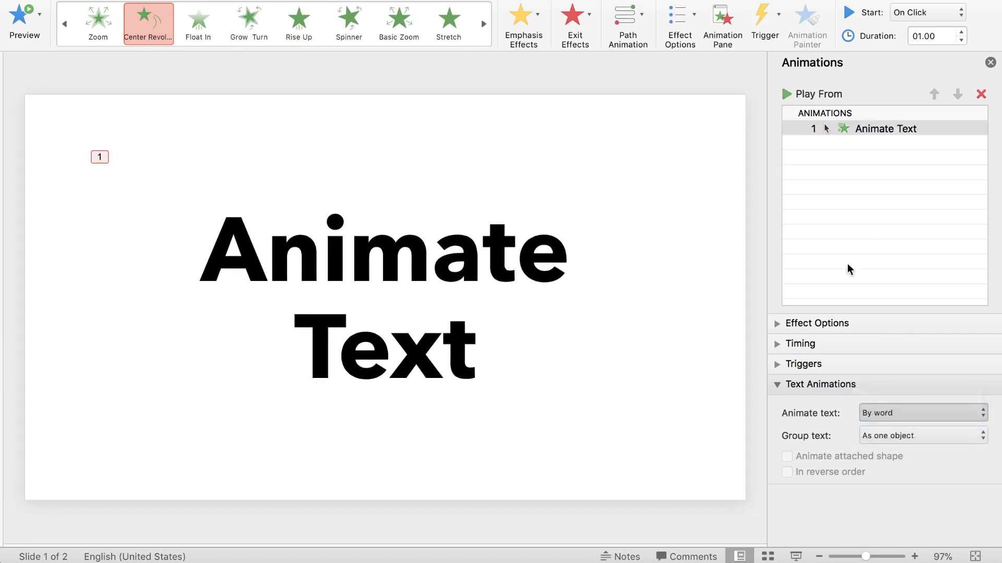
{"action": "left_click", "coordinate": [787, 96]}
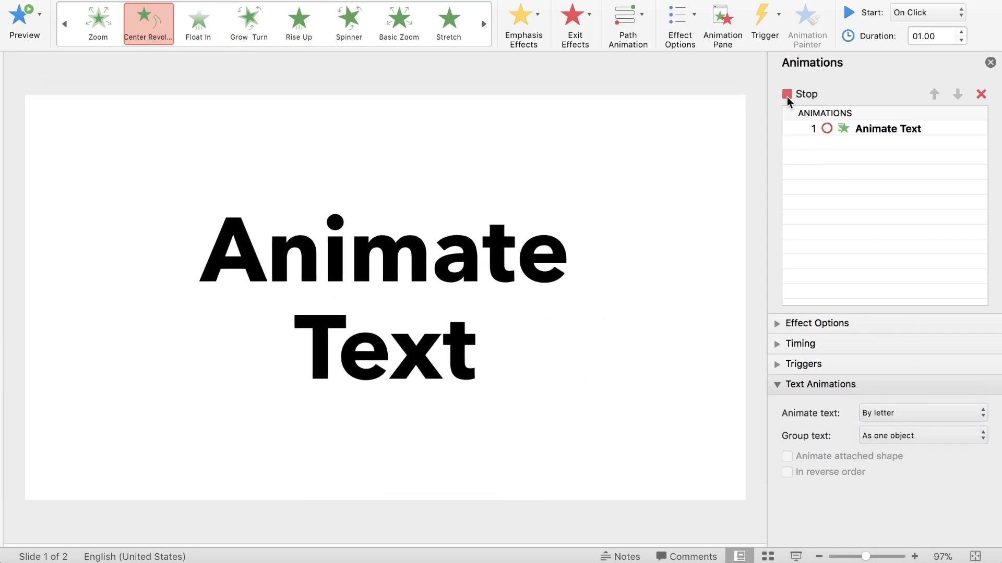
Keep the title's text grouped as one object
{"action": "left_click", "coordinate": [870, 438]}
{"action": "left_click", "coordinate": [816, 440]}
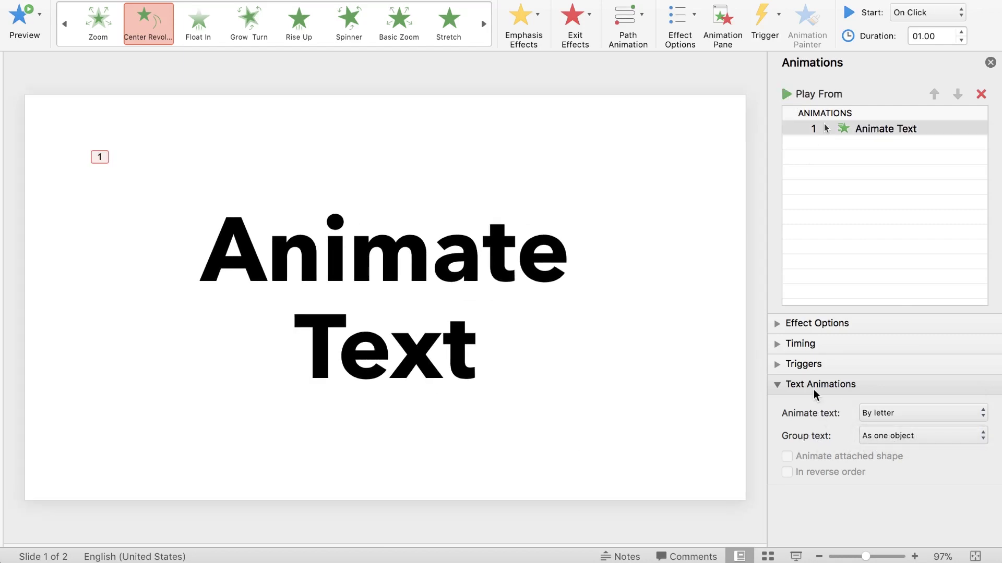
{"action": "left_click", "coordinate": [910, 437]}
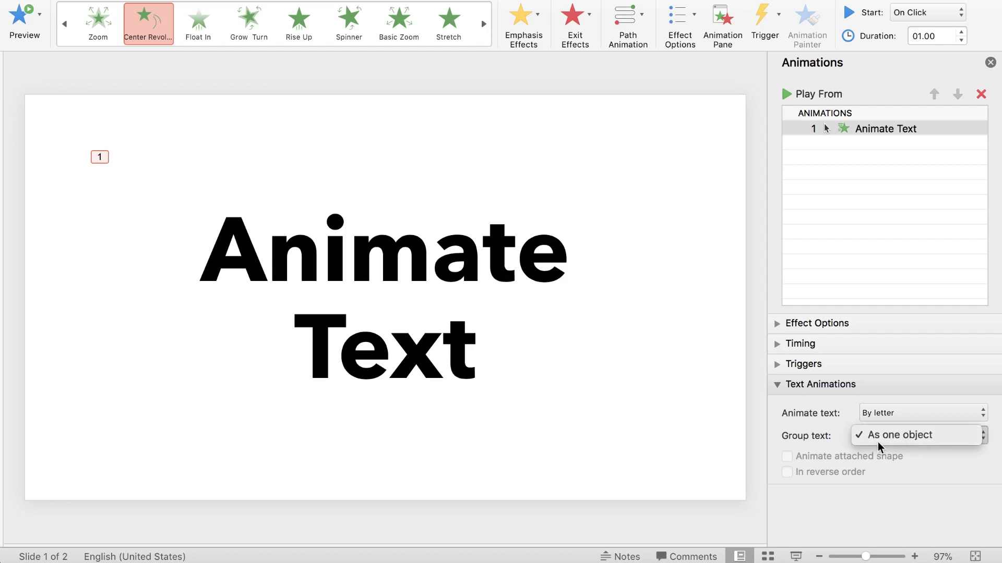
{"action": "left_click", "coordinate": [923, 436]}
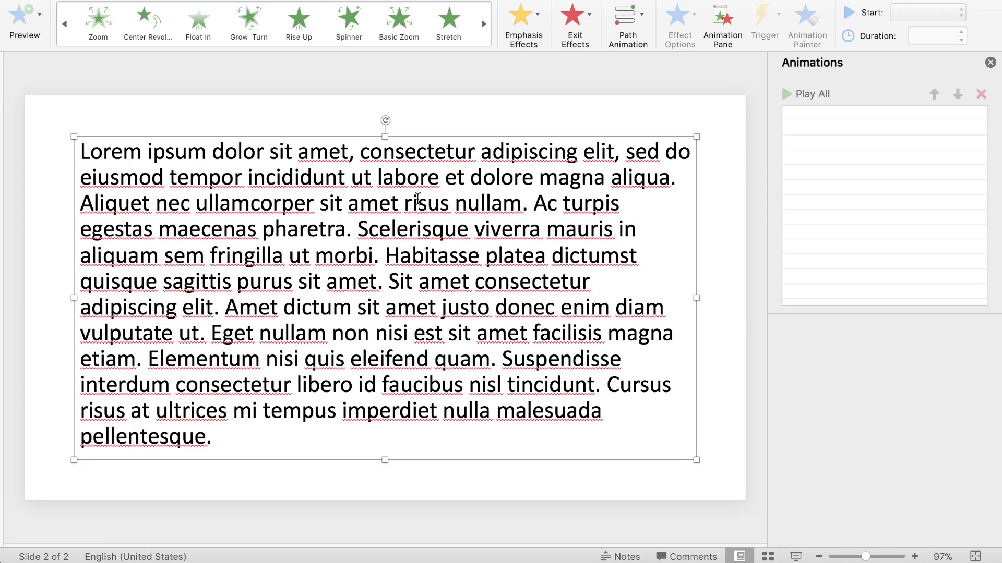
Give slide 2's body text a Float In entrance grouped by 1st-level paragraphs
{"action": "left_click", "coordinate": [199, 23]}
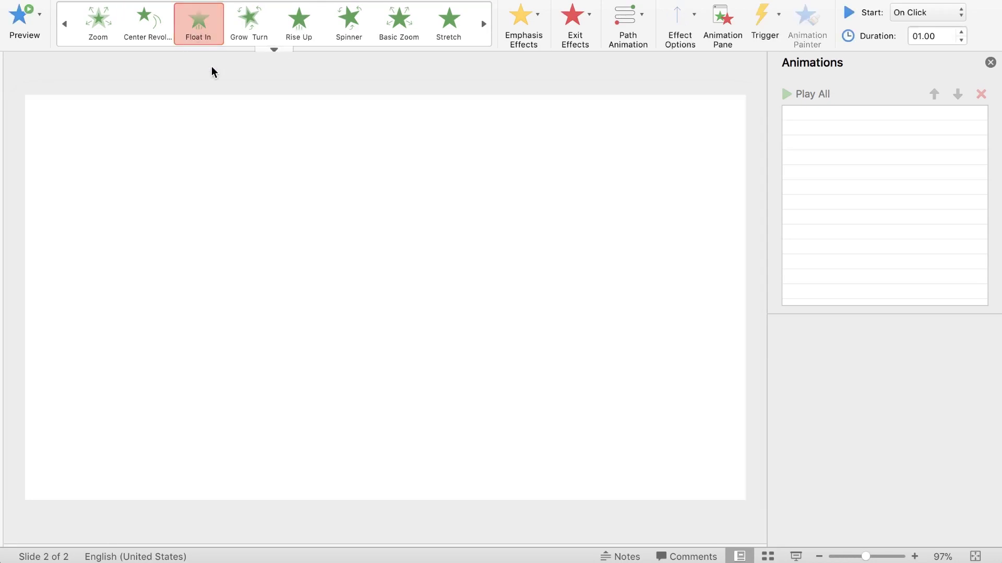
{"action": "left_click", "coordinate": [897, 436]}
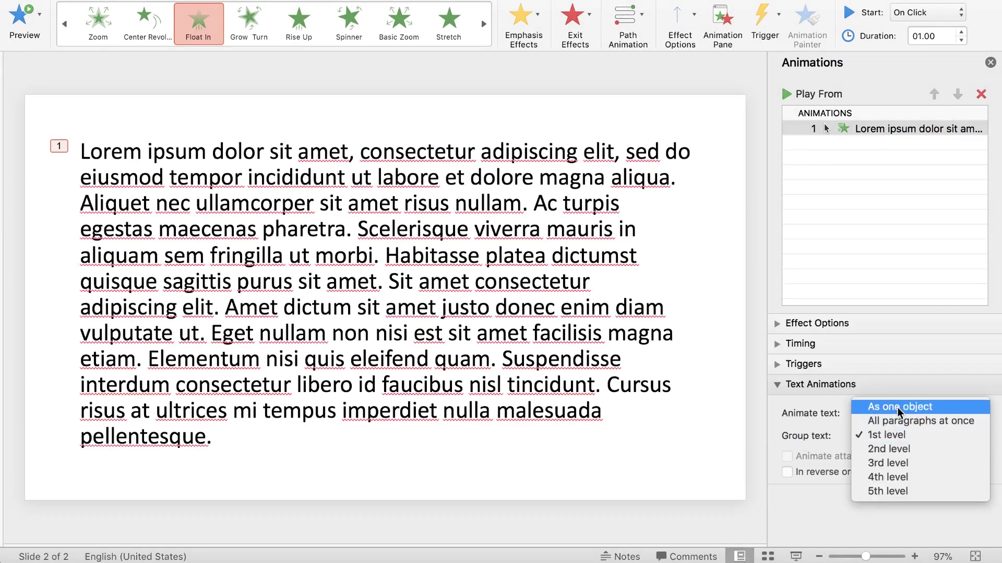
{"action": "left_click", "coordinate": [887, 435]}
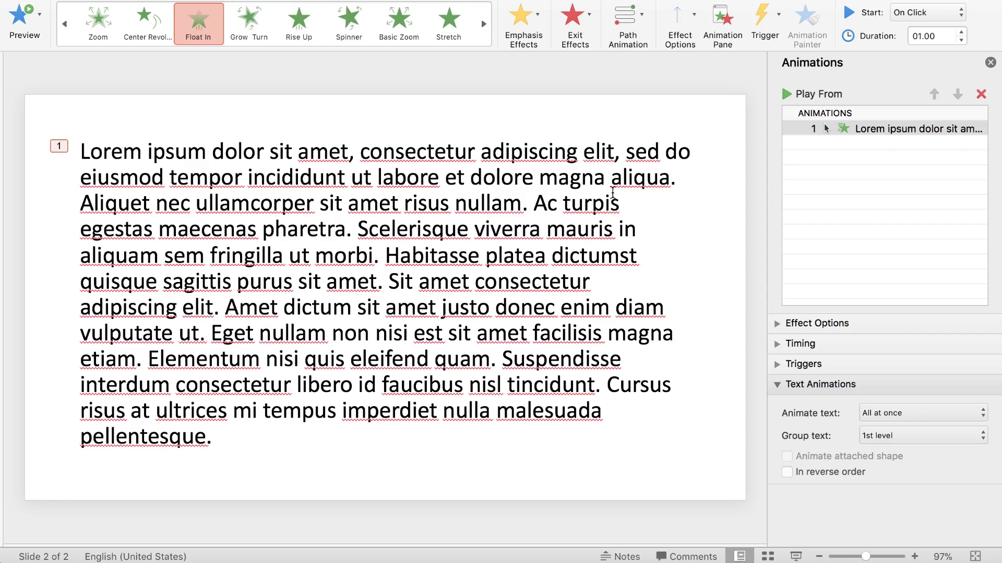
{"action": "left_click", "coordinate": [641, 180]}
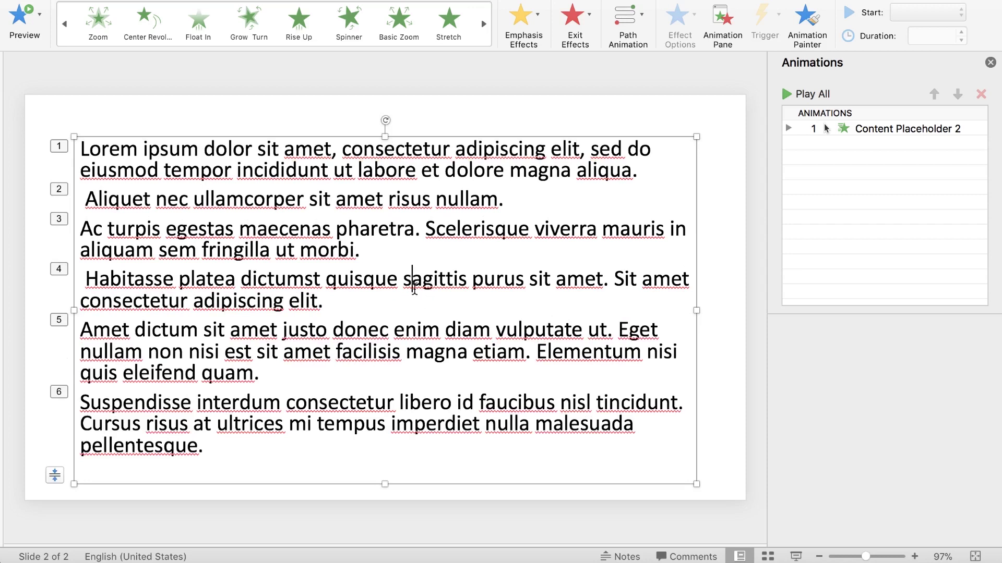
Expand Content Placeholder 2 in the Animation Pane to inspect its per-paragraph entries
{"action": "left_click", "coordinate": [789, 128]}
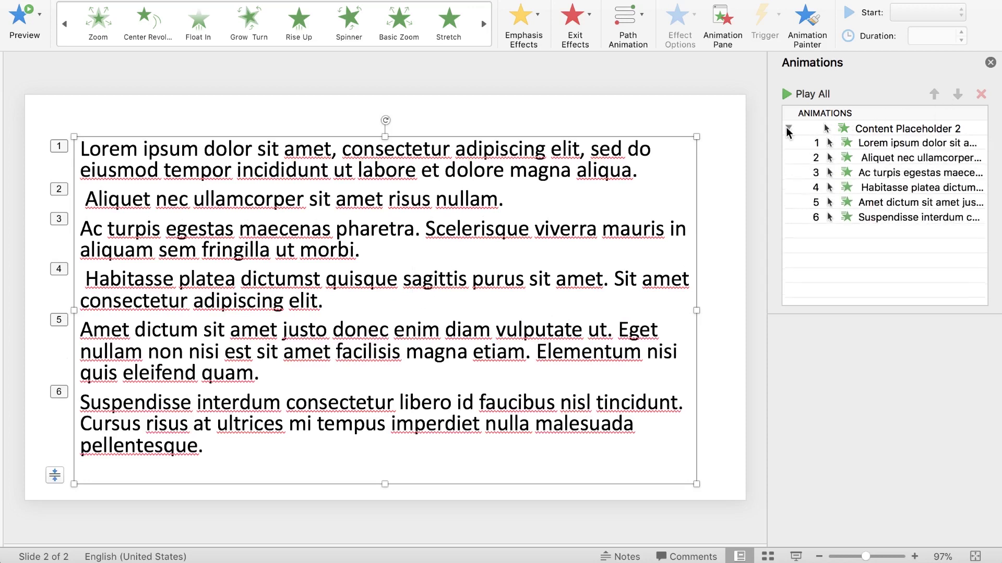
{"action": "left_click", "coordinate": [866, 128]}
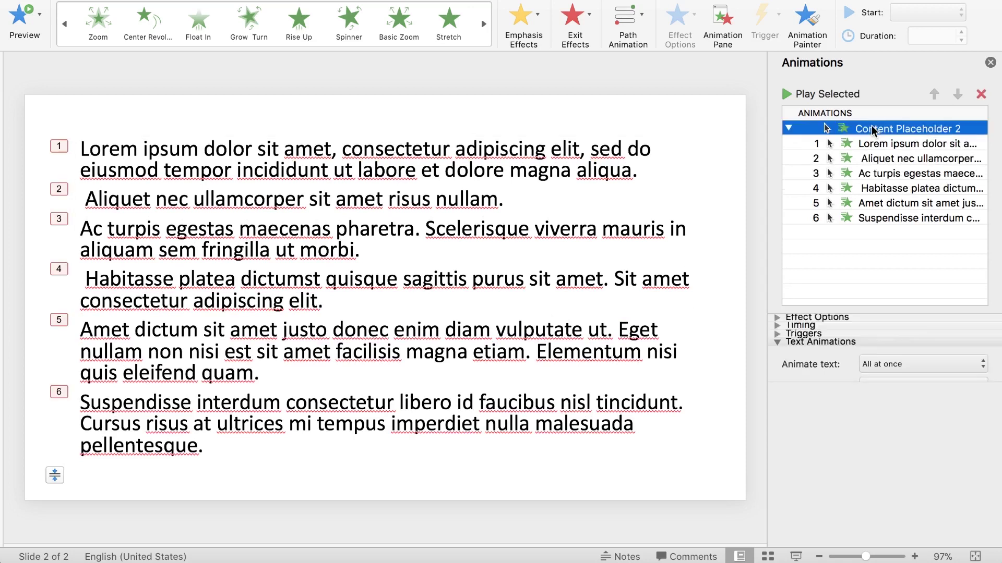
{"action": "left_click", "coordinate": [878, 148]}
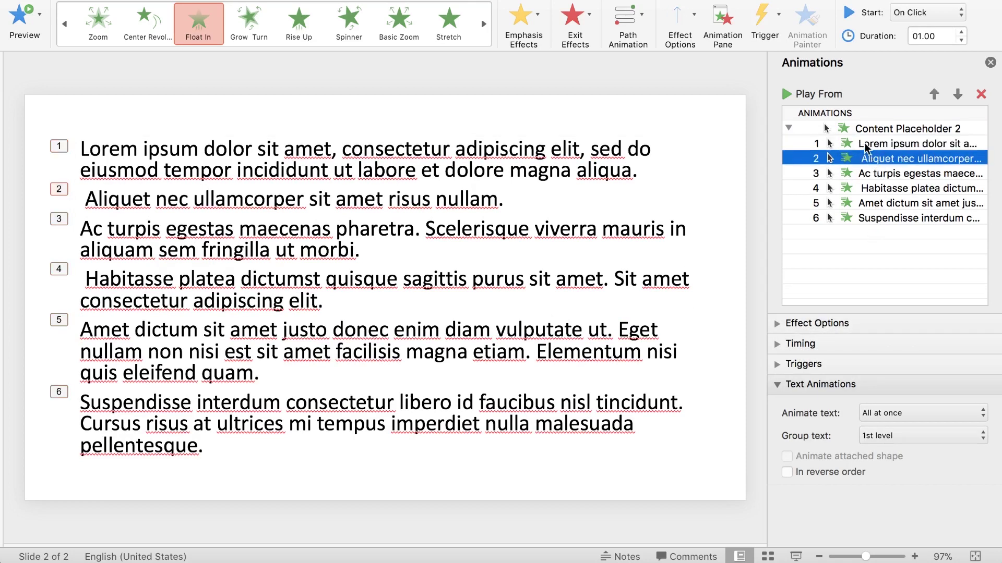
{"action": "left_click", "coordinate": [874, 130]}
{"action": "left_click", "coordinate": [789, 128]}
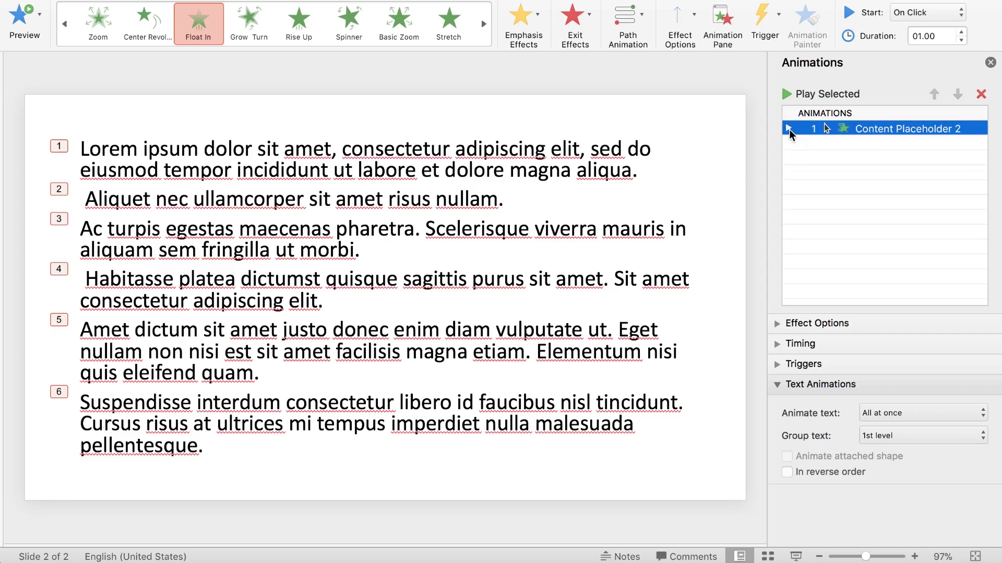
{"action": "left_click", "coordinate": [788, 129]}
{"action": "left_click", "coordinate": [789, 128]}
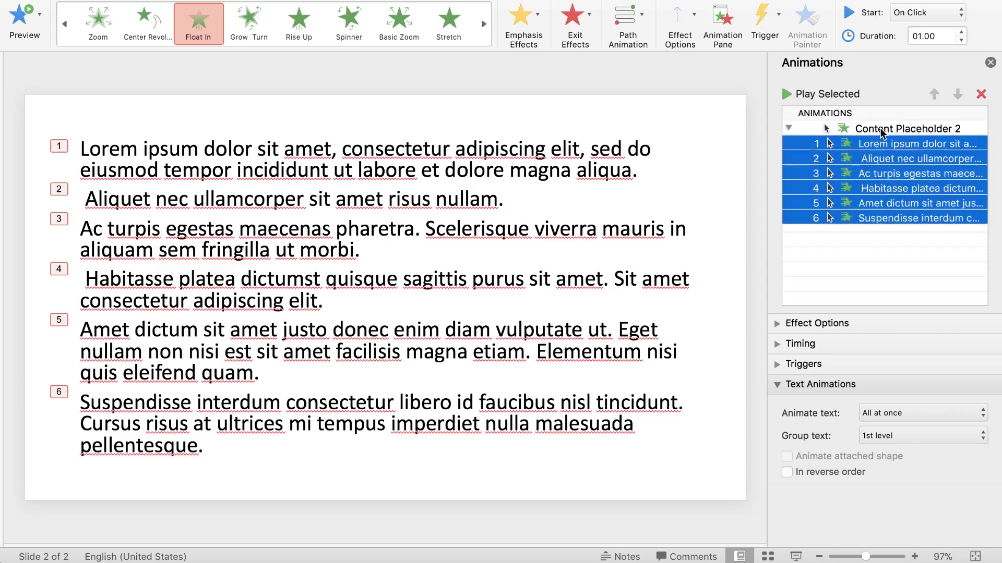
{"action": "left_click", "coordinate": [881, 132]}
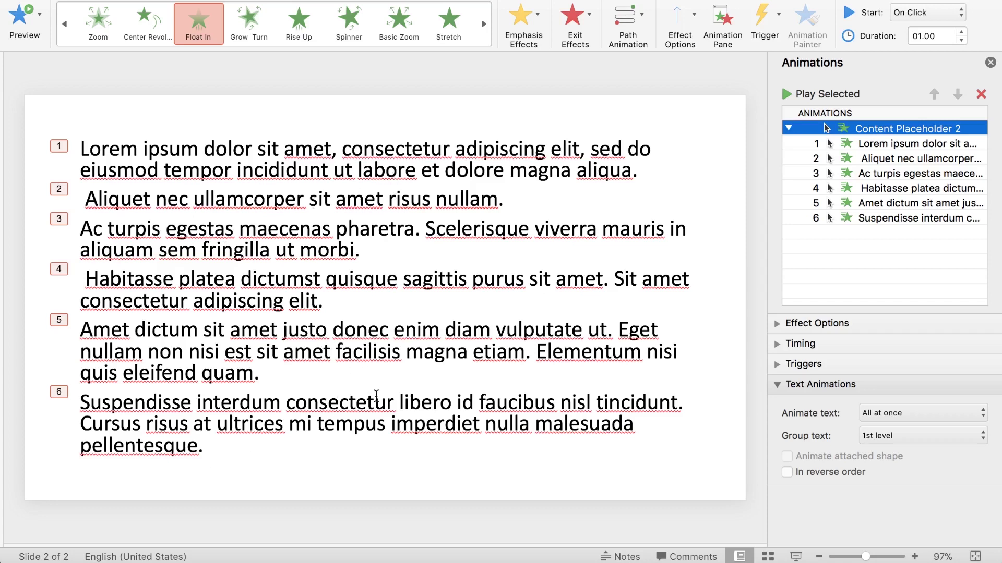
Preview the text grouped as All paragraphs at once, then by 1st level
{"action": "left_click", "coordinate": [869, 436]}
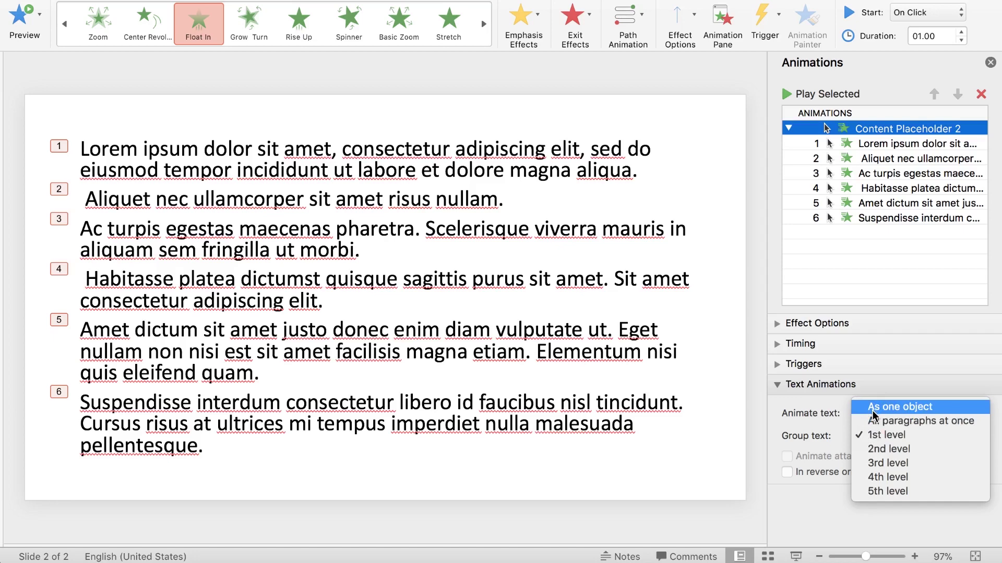
{"action": "left_click", "coordinate": [940, 423]}
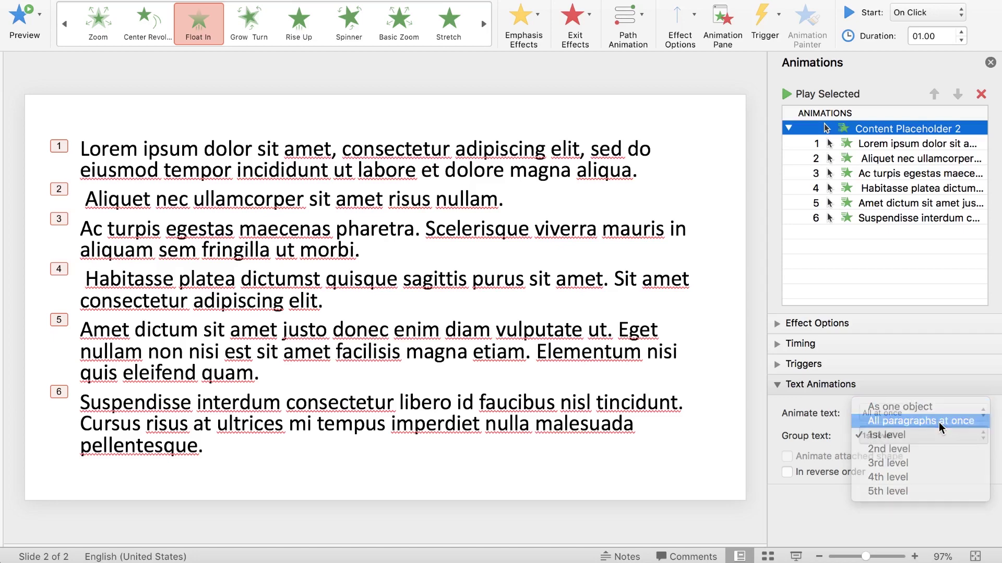
{"action": "left_click", "coordinate": [786, 94]}
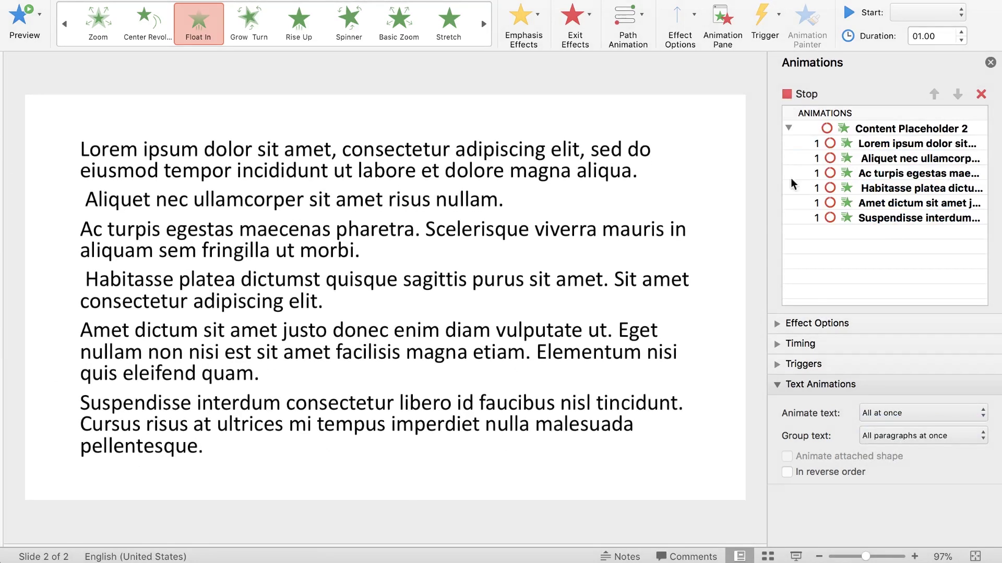
{"action": "left_click", "coordinate": [879, 436]}
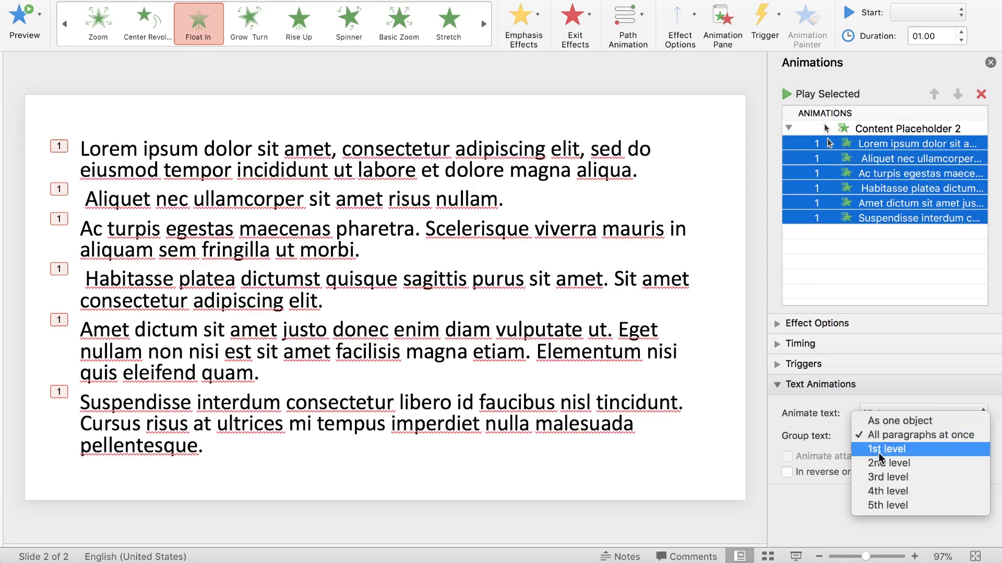
{"action": "left_click", "coordinate": [882, 448]}
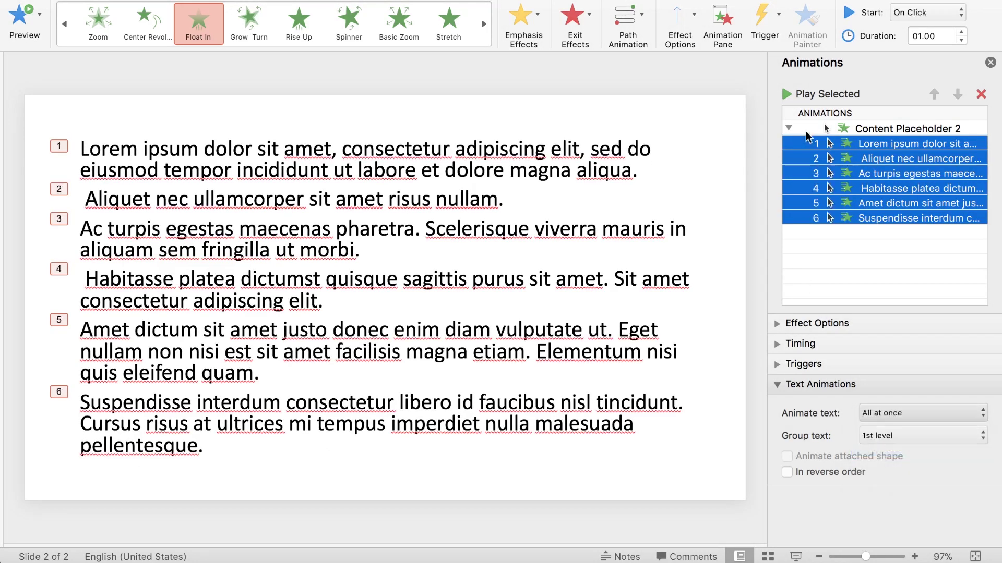
{"action": "left_click", "coordinate": [787, 94]}
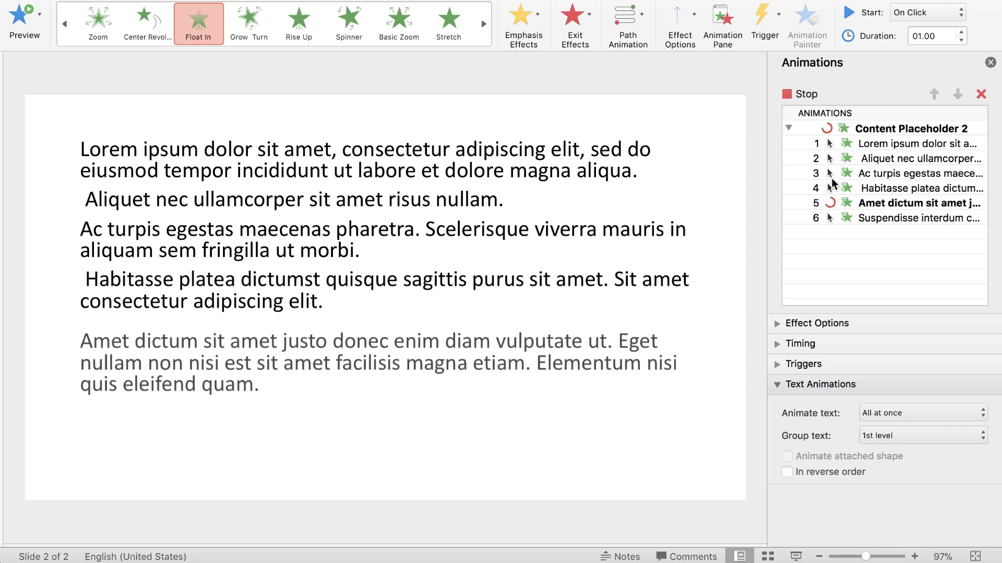
Keep the 1st-level grouping and select all the paragraph text
{"action": "left_click", "coordinate": [898, 435]}
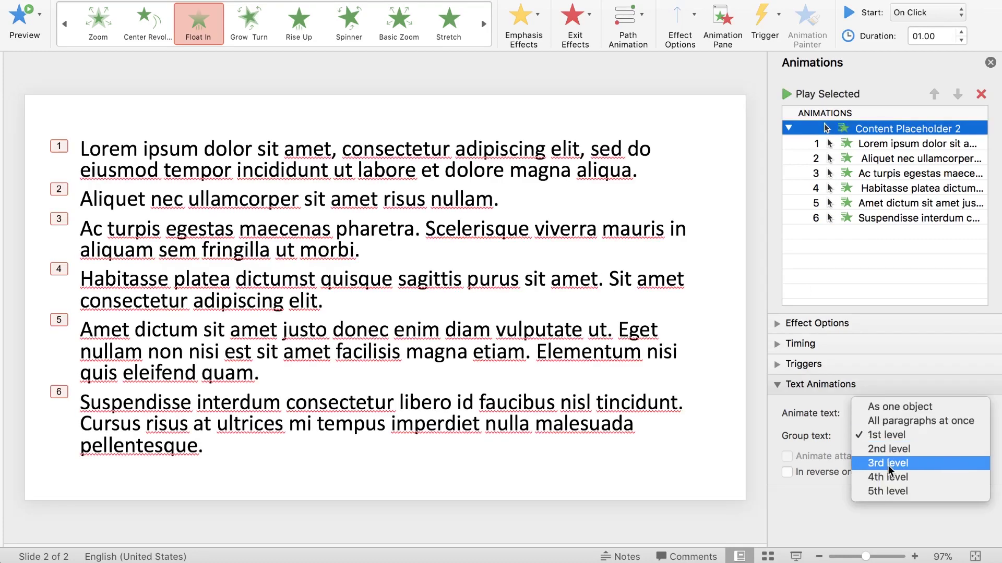
{"action": "left_click", "coordinate": [851, 509]}
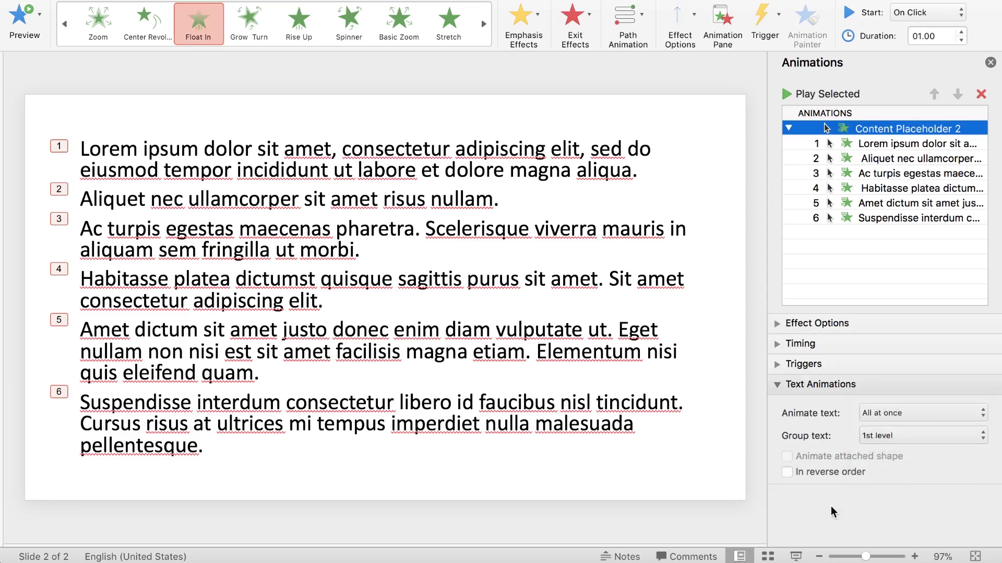
{"action": "left_click_drag", "start_coordinate": [209, 447], "coordinate": [80, 145]}
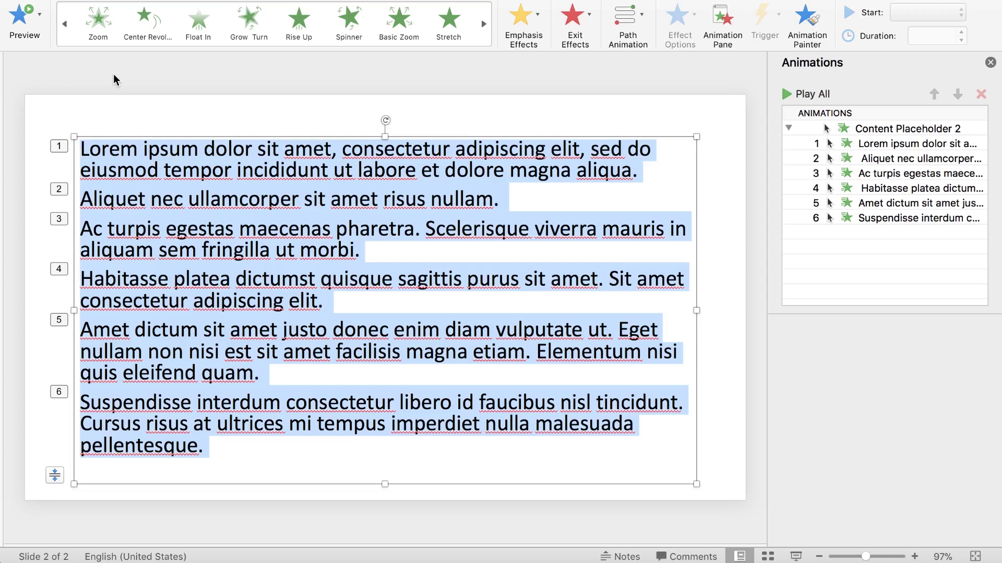
Bullet every paragraph, preview the 1st-level animation, and demote the Aliquet paragraph one level
{"action": "left_click", "coordinate": [485, 15]}
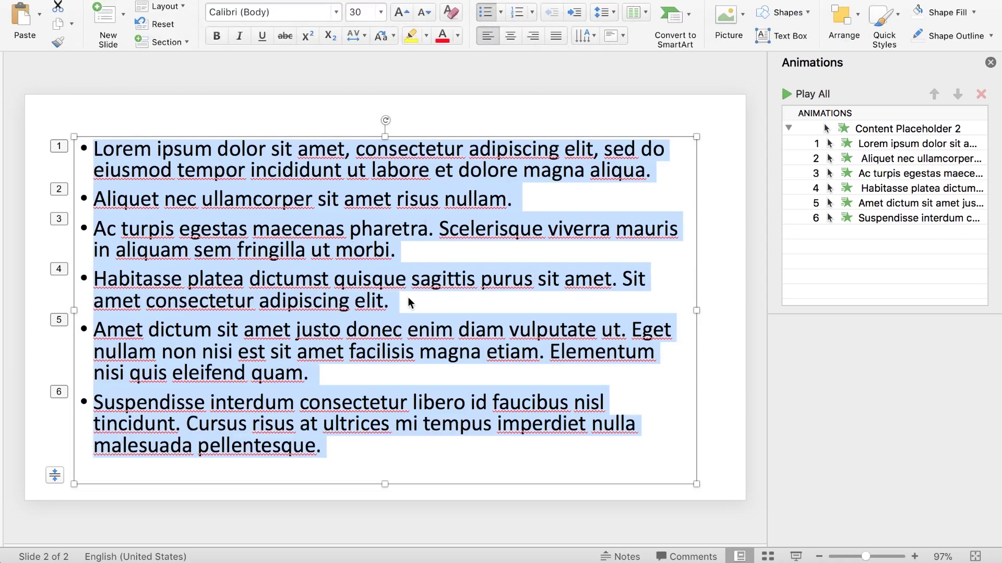
{"action": "left_click", "coordinate": [371, 279]}
{"action": "left_click", "coordinate": [871, 131]}
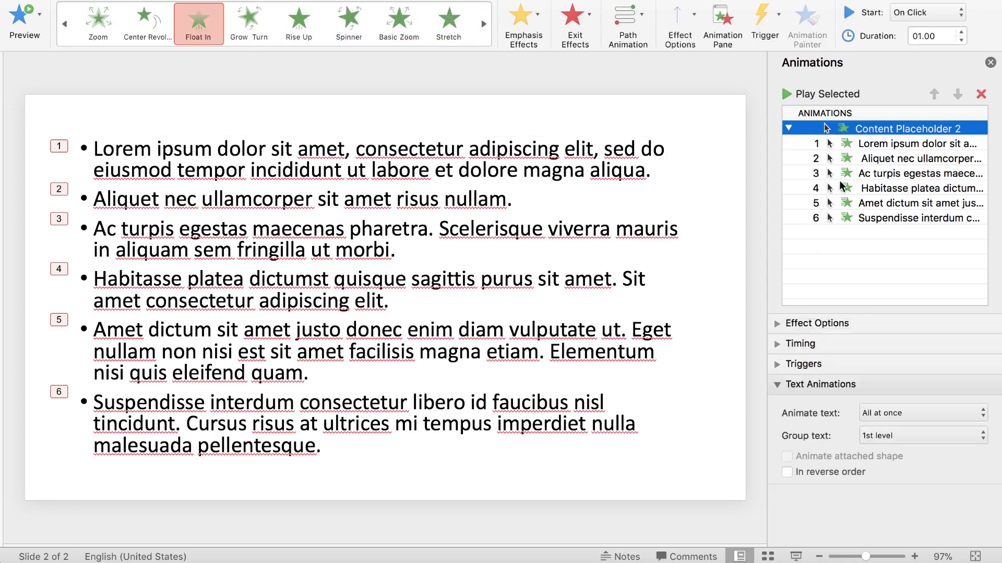
{"action": "left_click", "coordinate": [874, 438]}
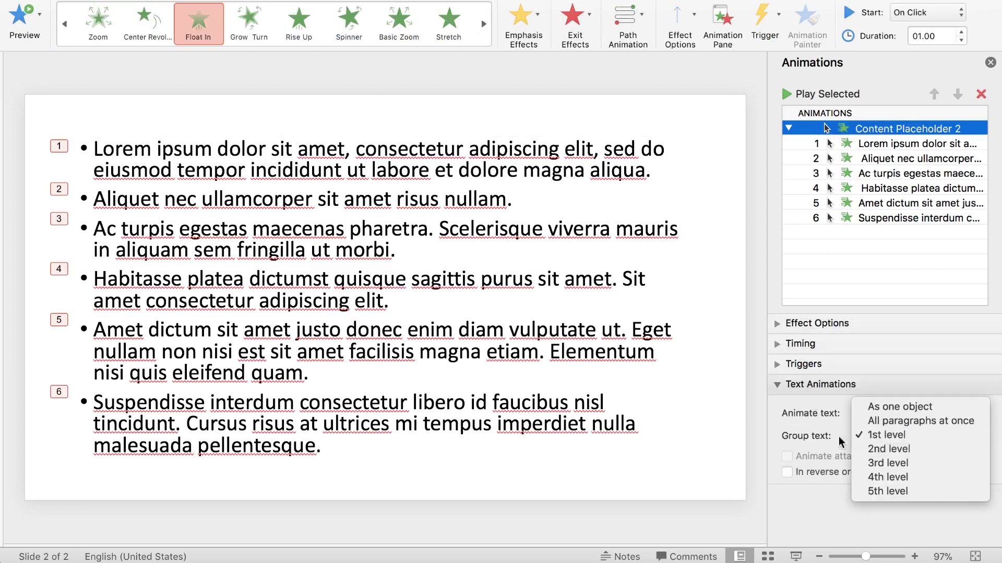
{"action": "left_click", "coordinate": [841, 443]}
{"action": "left_click", "coordinate": [788, 94]}
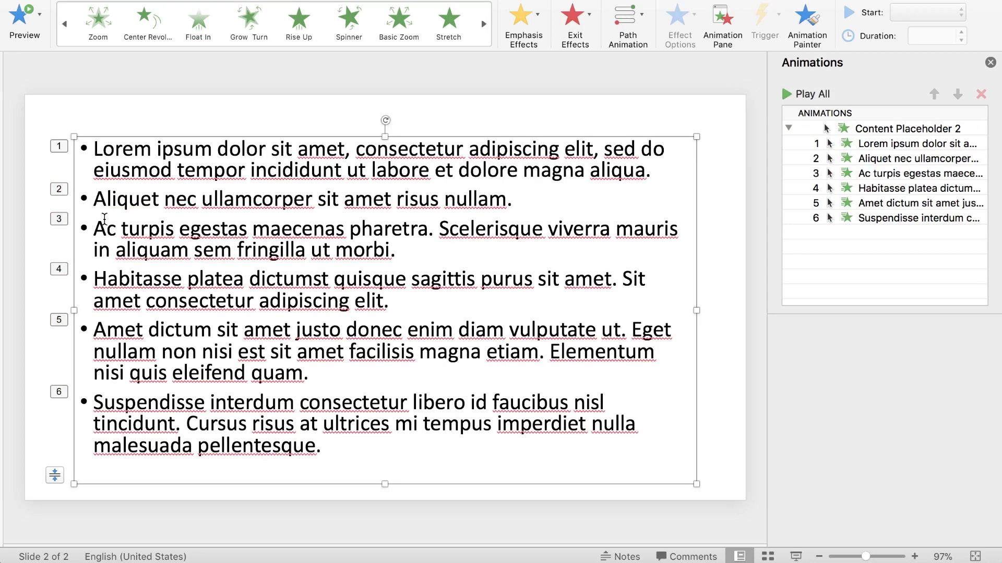
{"action": "key", "text": "Tab"}
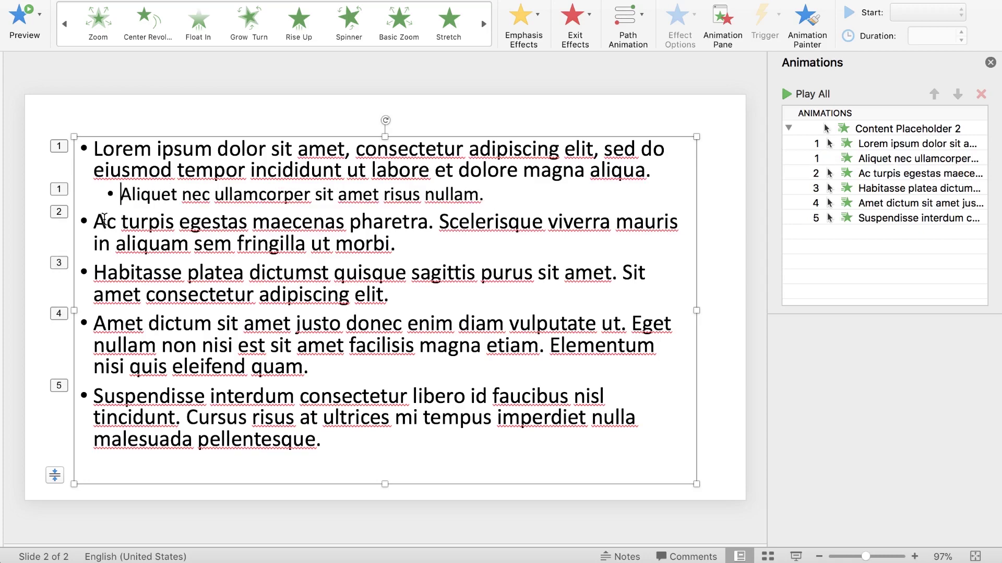
Demote the Ac turpis and Habitasse platea paragraphs to sub-bullets
{"action": "left_click", "coordinate": [93, 221]}
{"action": "key", "text": "Tab"}
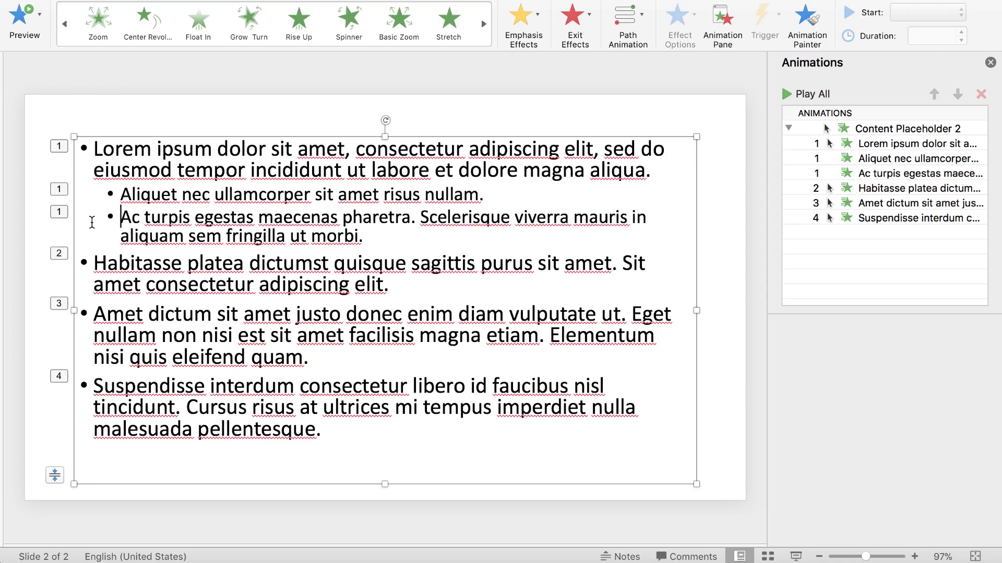
{"action": "key", "text": "Tab"}
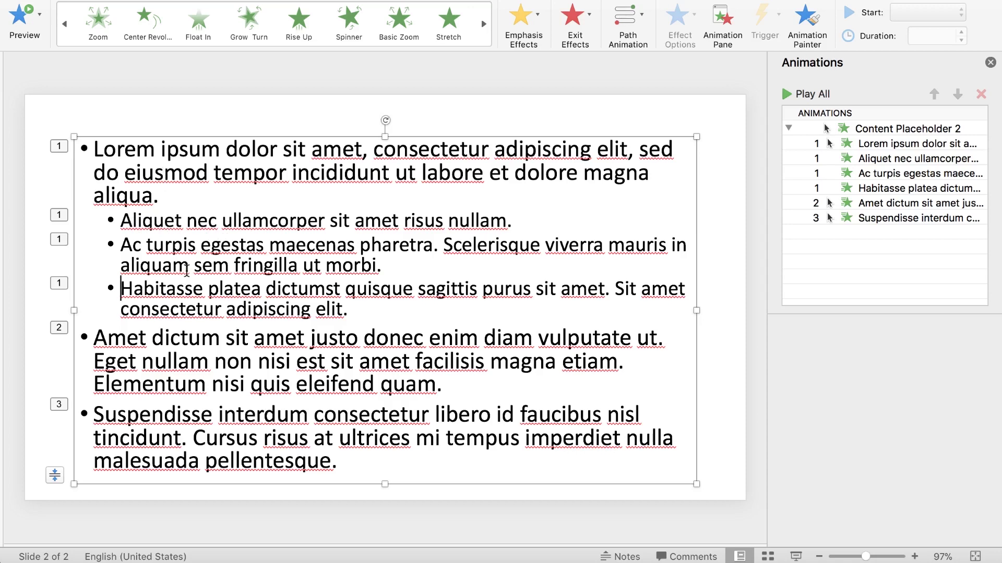
Select the text box's whole animation group in the Animation Pane
{"action": "left_click", "coordinate": [60, 147]}
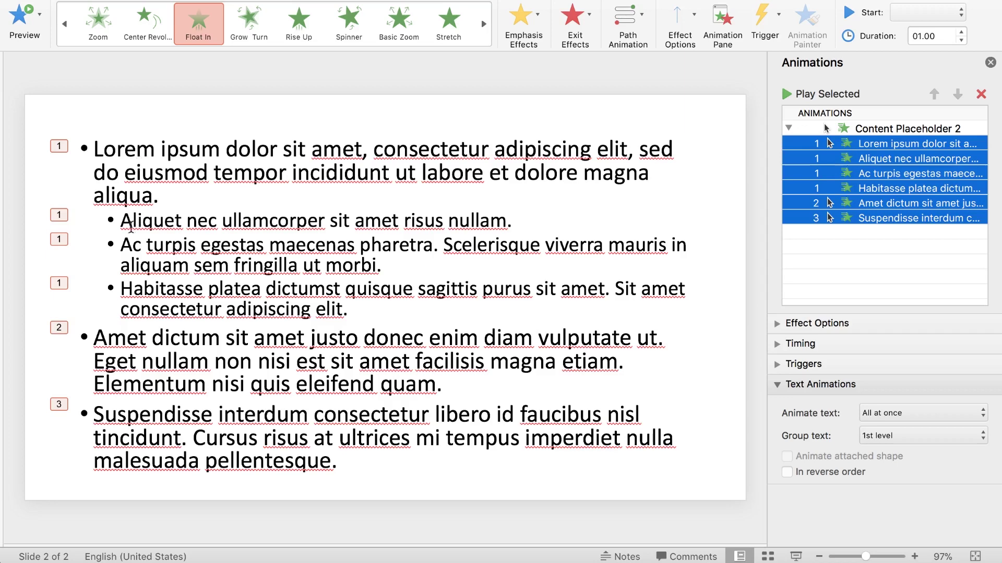
{"action": "left_click", "coordinate": [125, 220]}
{"action": "left_click", "coordinate": [141, 198]}
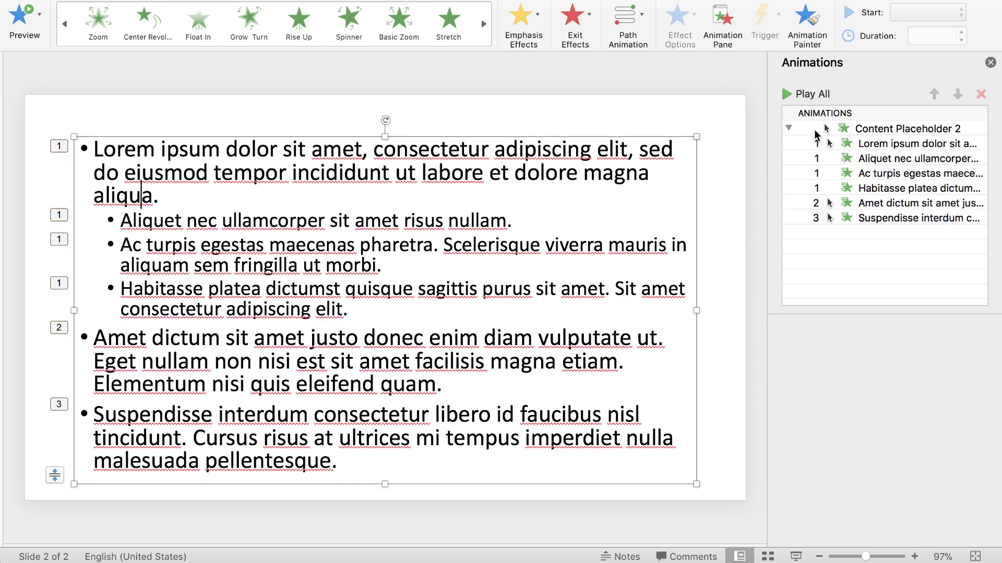
{"action": "left_click", "coordinate": [859, 131]}
Group the text animation by 2nd level and preview the six separate steps
{"action": "left_click", "coordinate": [889, 437]}
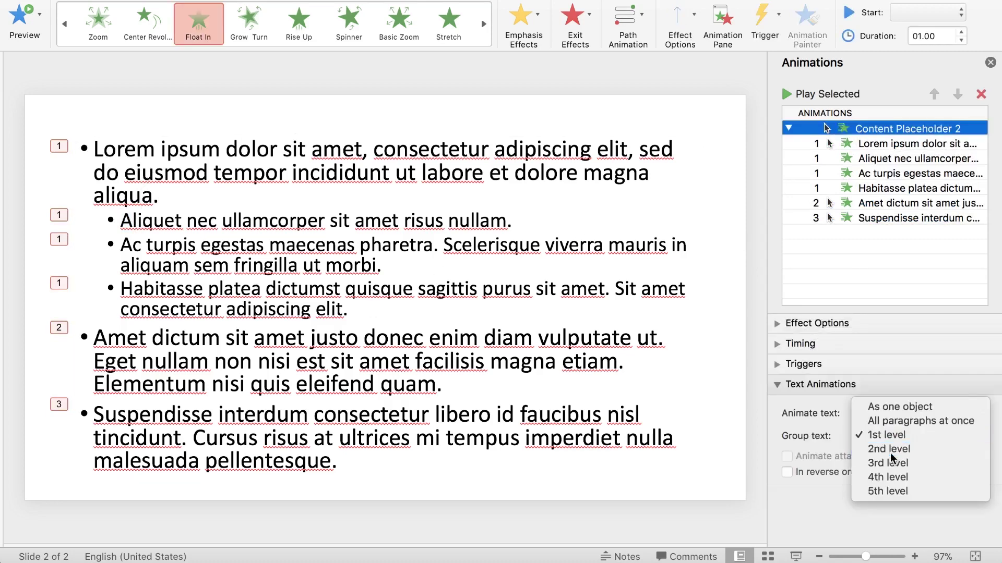
{"action": "left_click", "coordinate": [894, 455]}
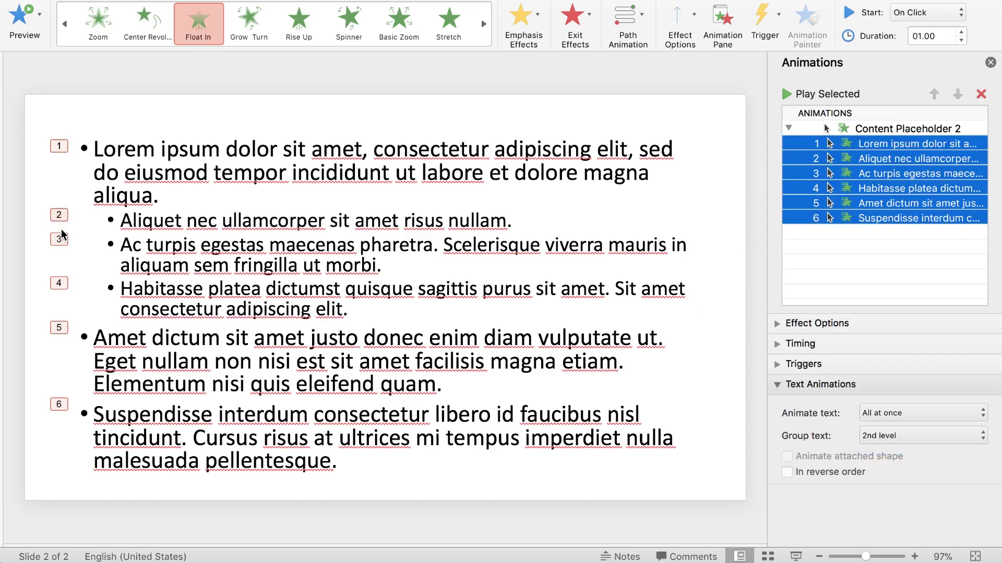
{"action": "left_click", "coordinate": [788, 95]}
Demote the Ac turpis and Habitasse bullets one more level, to third level
{"action": "left_click", "coordinate": [122, 249]}
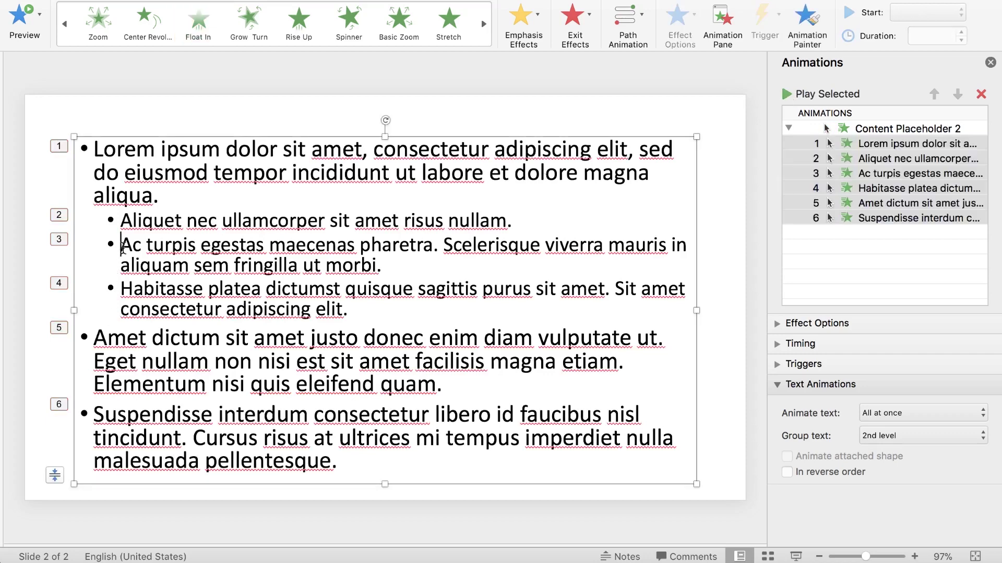
{"action": "key", "text": "Tab"}
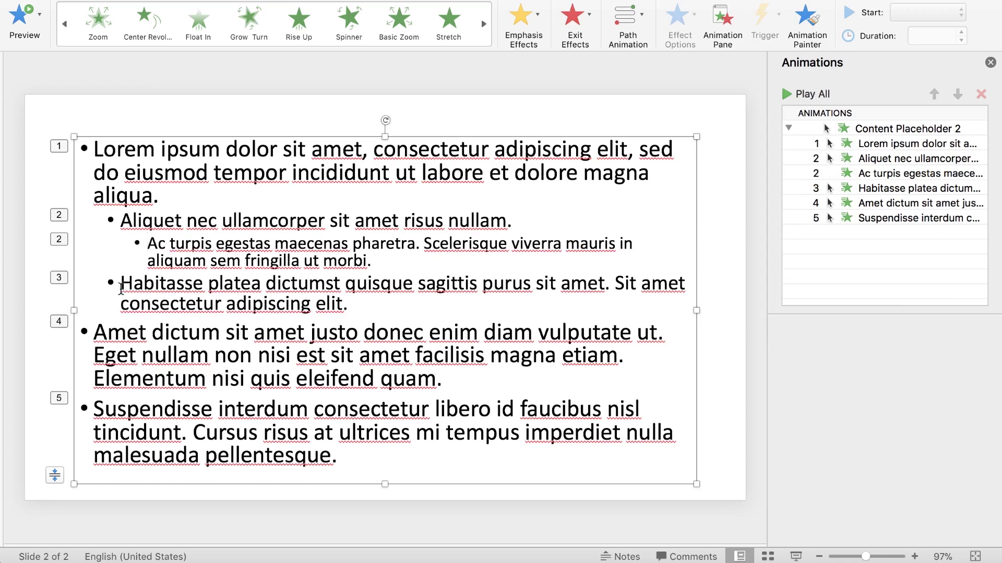
{"action": "left_click", "coordinate": [121, 276]}
{"action": "key", "text": "Tab"}
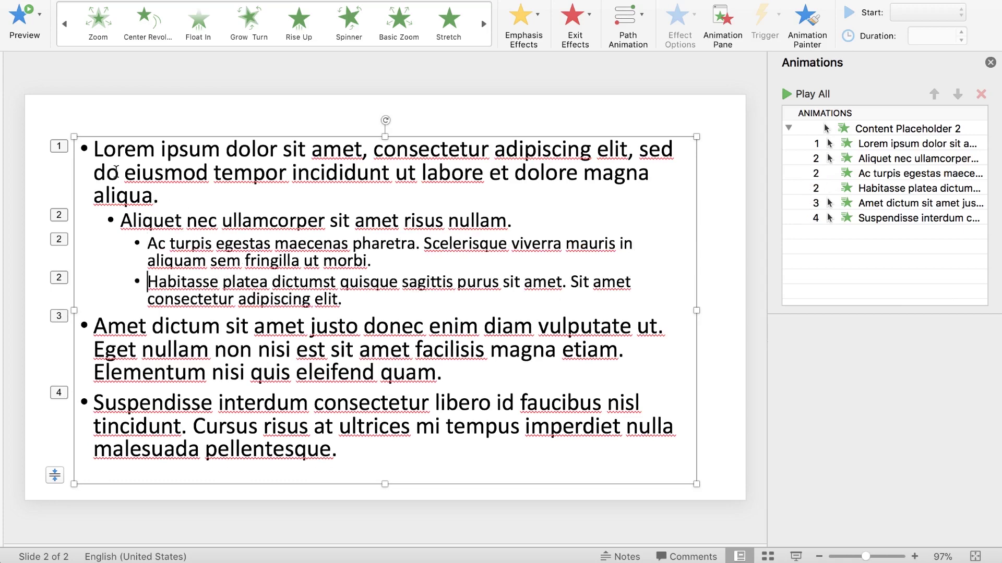
{"action": "left_click", "coordinate": [320, 285]}
Set the text box animation's Group text to 3rd level
{"action": "left_click", "coordinate": [872, 130]}
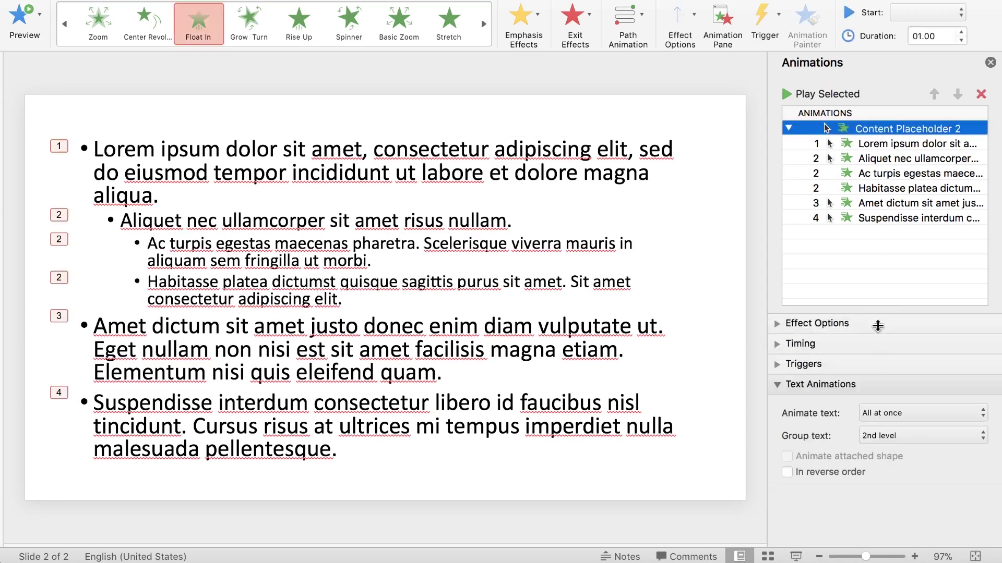
{"action": "left_click", "coordinate": [882, 436]}
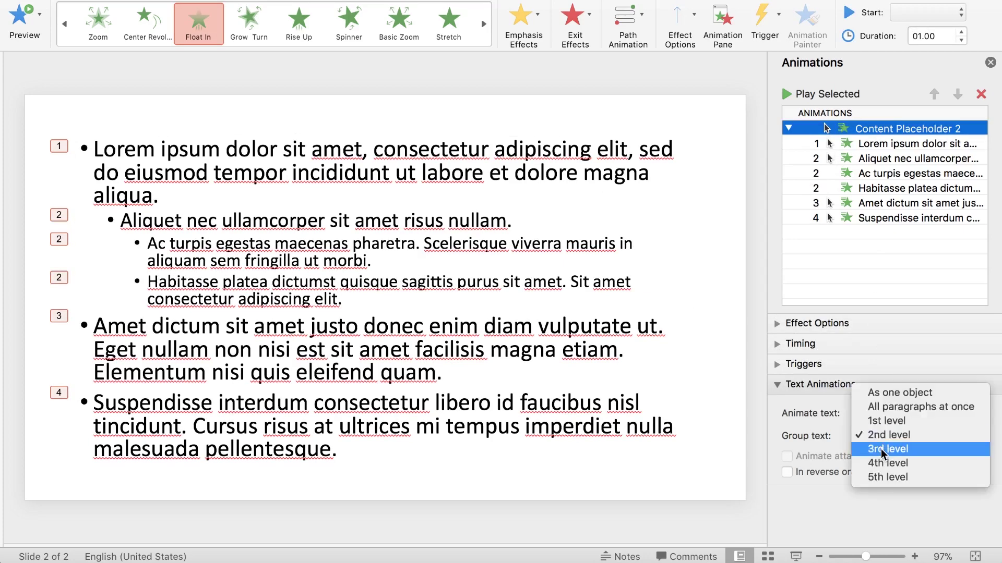
{"action": "left_click", "coordinate": [882, 450]}
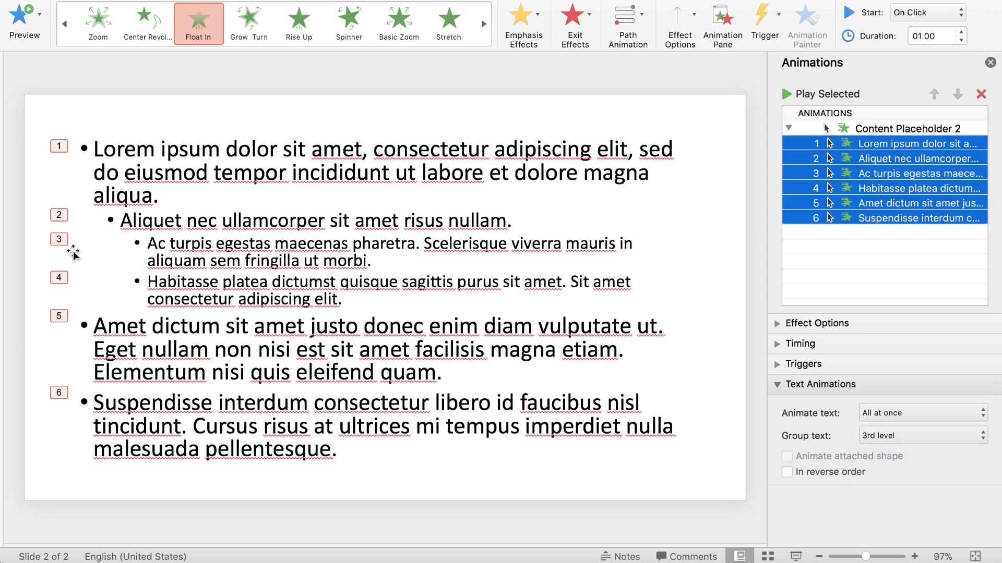
{"action": "left_click", "coordinate": [922, 444]}
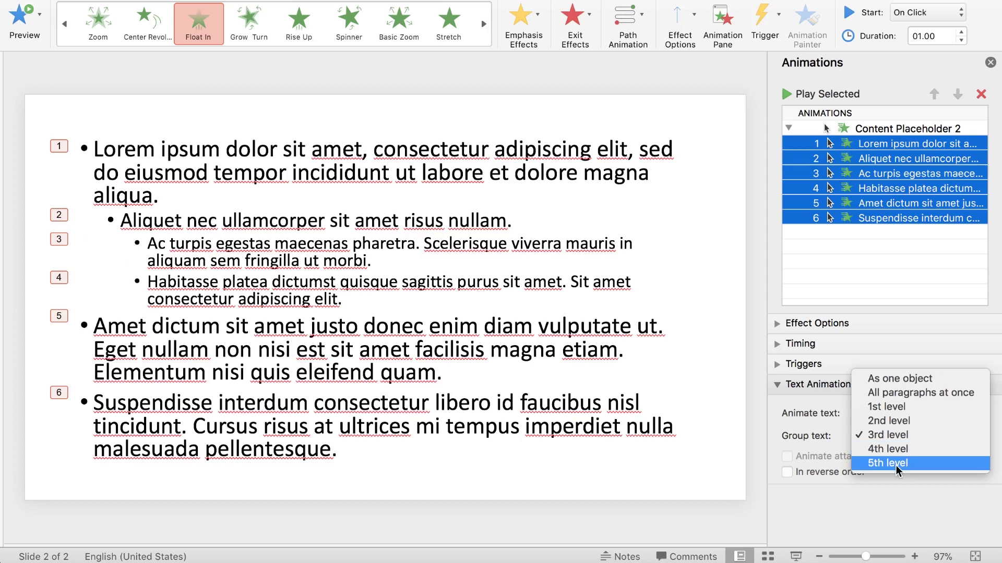
{"action": "left_click", "coordinate": [832, 527]}
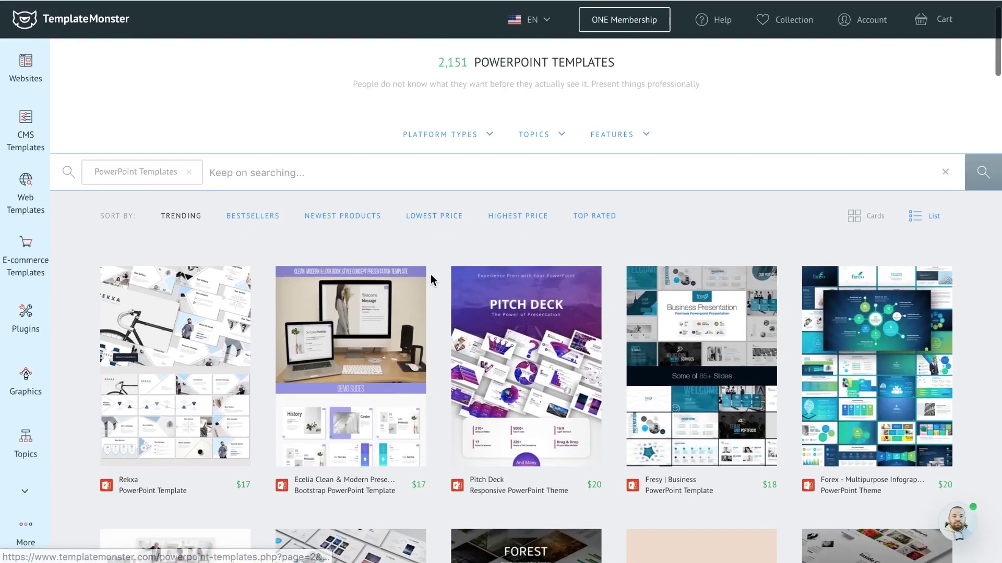
Scroll through TemplateMonster's PowerPoint Templates listing
{"action": "scroll", "coordinate": [431, 277], "scroll_direction": "down", "scroll_amount": 2}
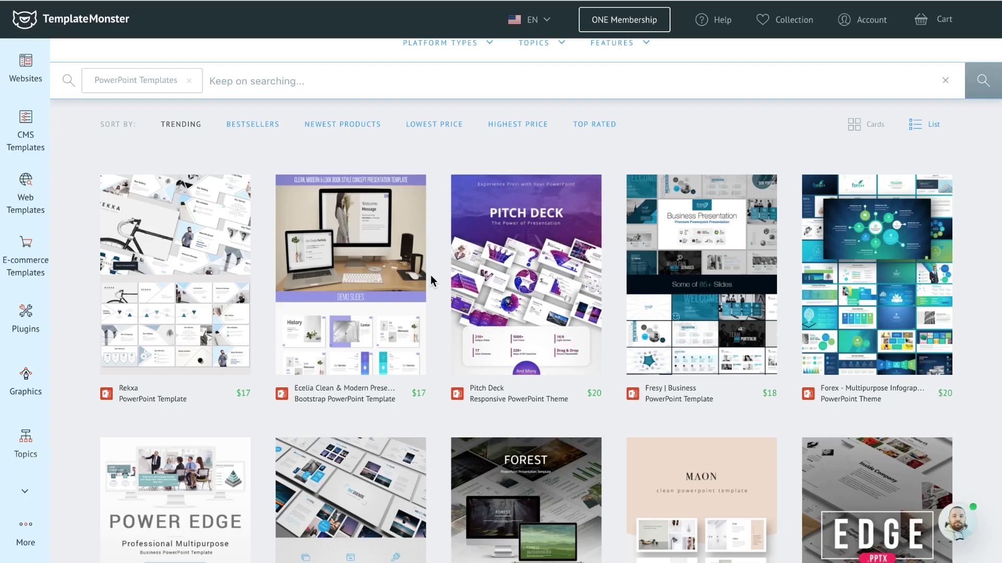
{"action": "scroll", "coordinate": [433, 287], "scroll_direction": "down", "scroll_amount": 1}
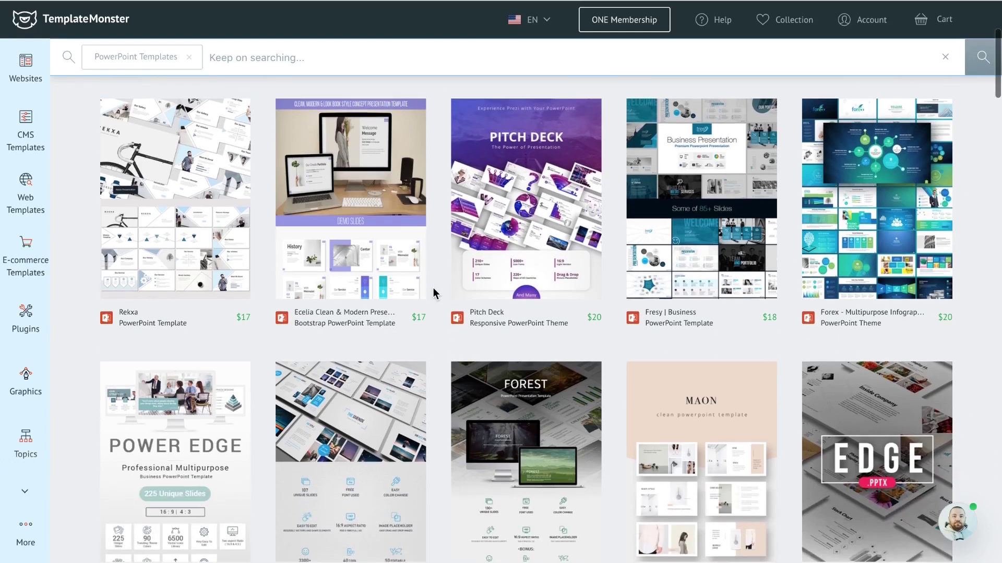
{"action": "scroll", "coordinate": [433, 288], "scroll_direction": "down", "scroll_amount": 2}
{"action": "scroll", "coordinate": [433, 288], "scroll_direction": "down", "scroll_amount": 1}
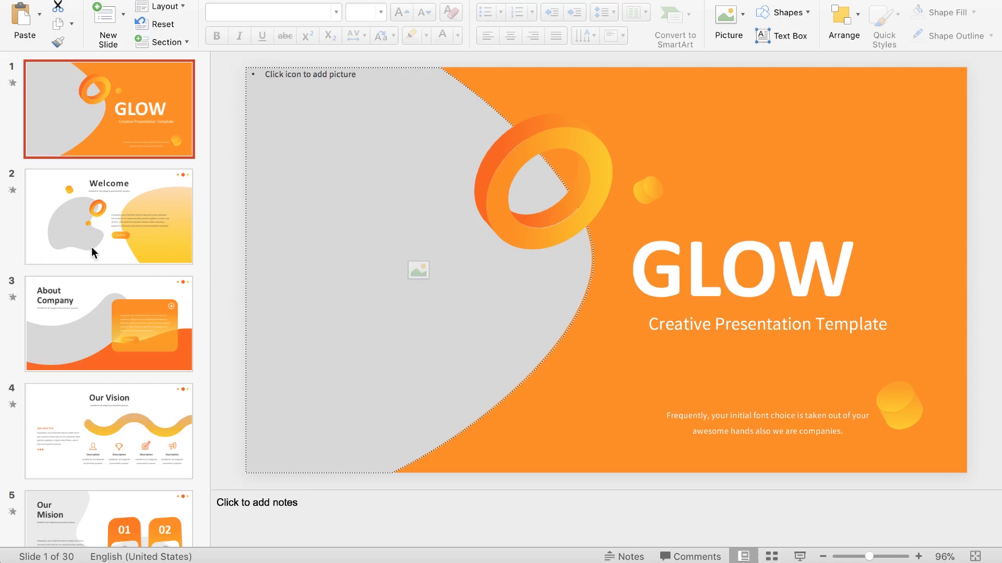
On the About Company slide, drop the laptop, watch and phone .jpg into the curved picture placeholder
{"action": "left_click", "coordinate": [97, 249]}
{"action": "left_click", "coordinate": [116, 313]}
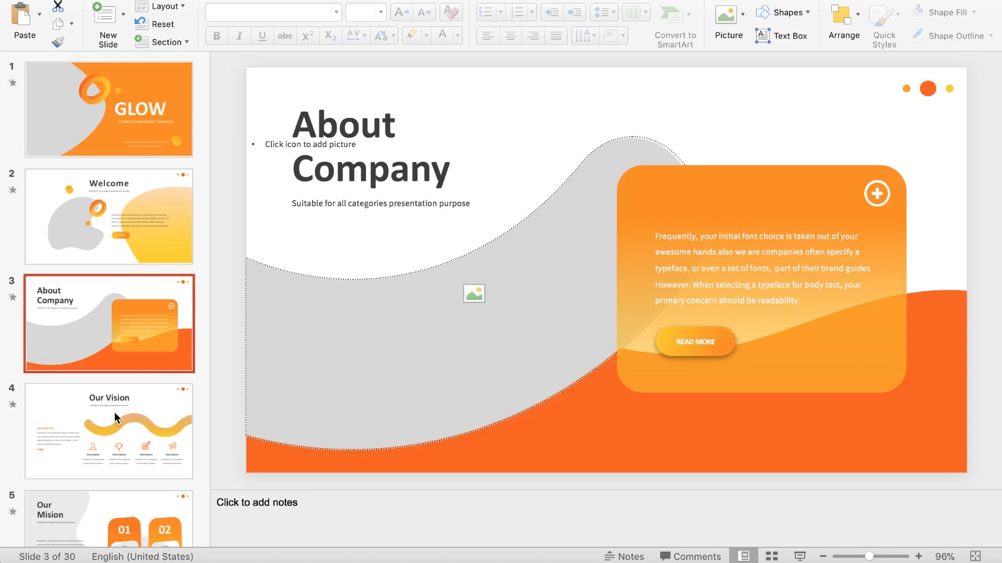
{"action": "key", "text": "Down"}
{"action": "key", "text": "Down"}
{"action": "key", "text": "Down"}
{"action": "left_click", "coordinate": [125, 218]}
{"action": "scroll", "coordinate": [125, 218], "scroll_direction": "up", "scroll_amount": 2}
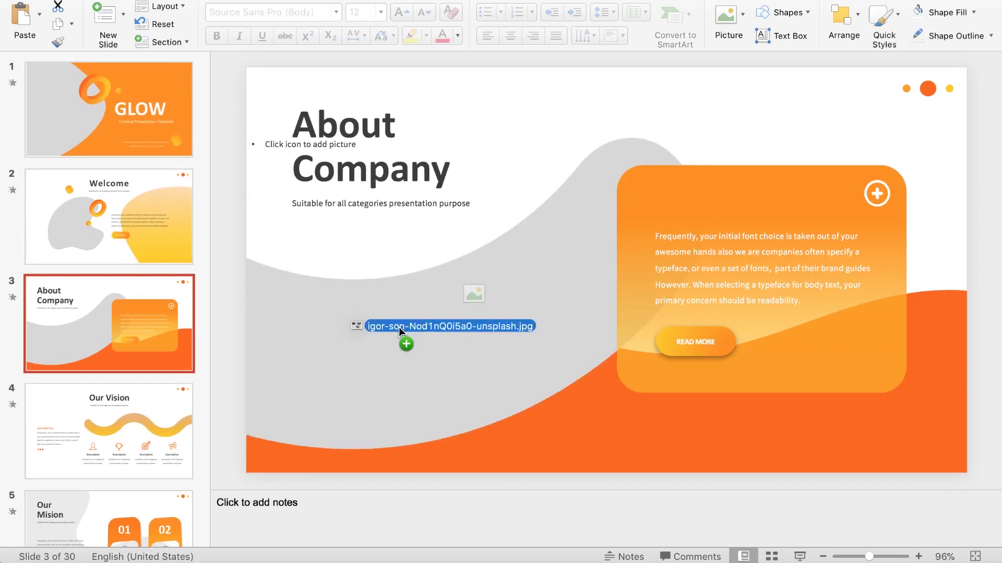
{"action": "left_click_drag", "start_coordinate": [479, 292], "coordinate": [399, 327]}
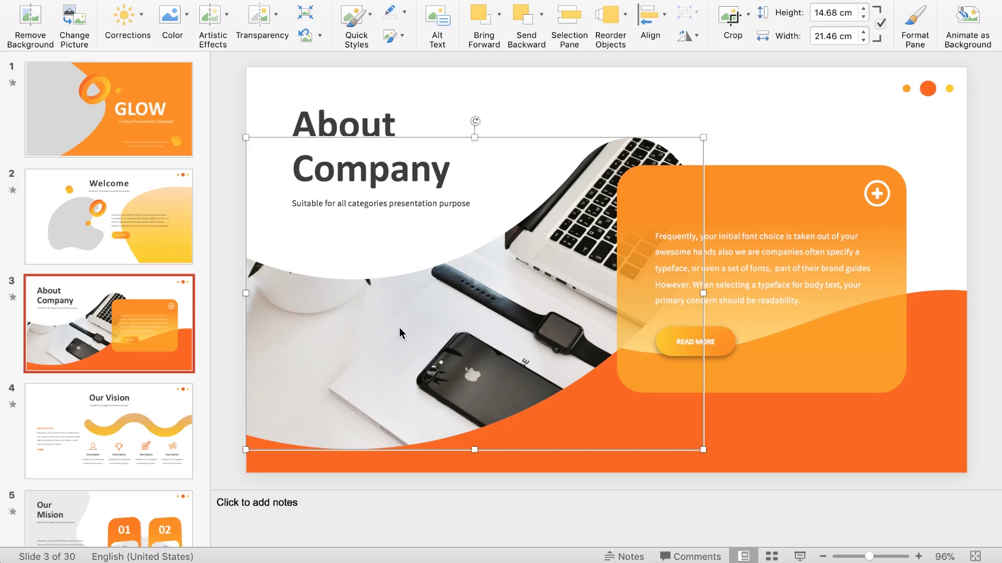
{"action": "left_click", "coordinate": [726, 26]}
Crop the photo, enlarging it from the top-right corner and shifting it to center the phone and watch
{"action": "mouse_move", "coordinate": [528, 301]}
{"action": "left_mouse_down"}
{"action": "mouse_move", "coordinate": [523, 312]}
{"action": "mouse_move", "coordinate": [544, 294]}
{"action": "left_mouse_up"}
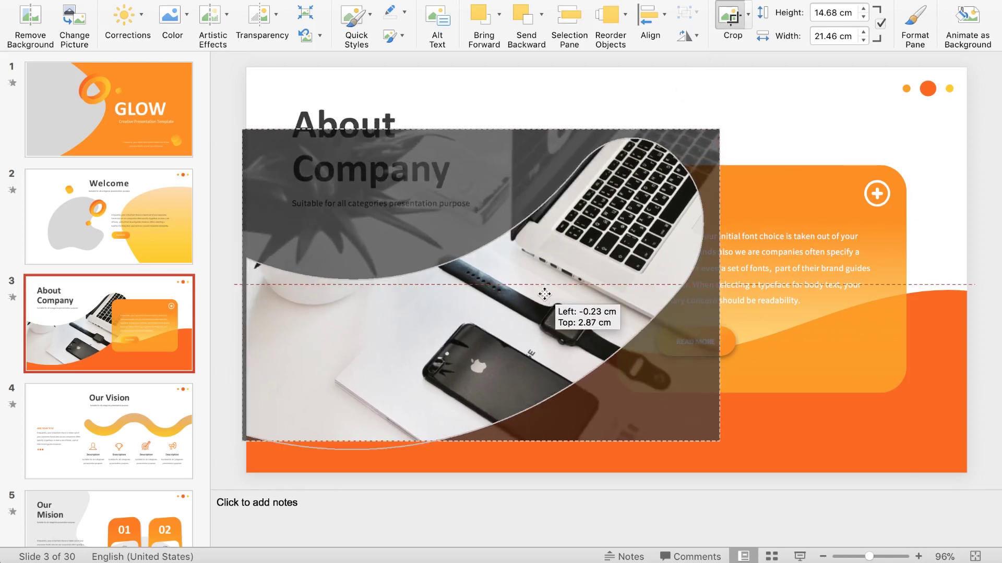
{"action": "left_click_drag", "start_coordinate": [544, 294], "coordinate": [544, 294]}
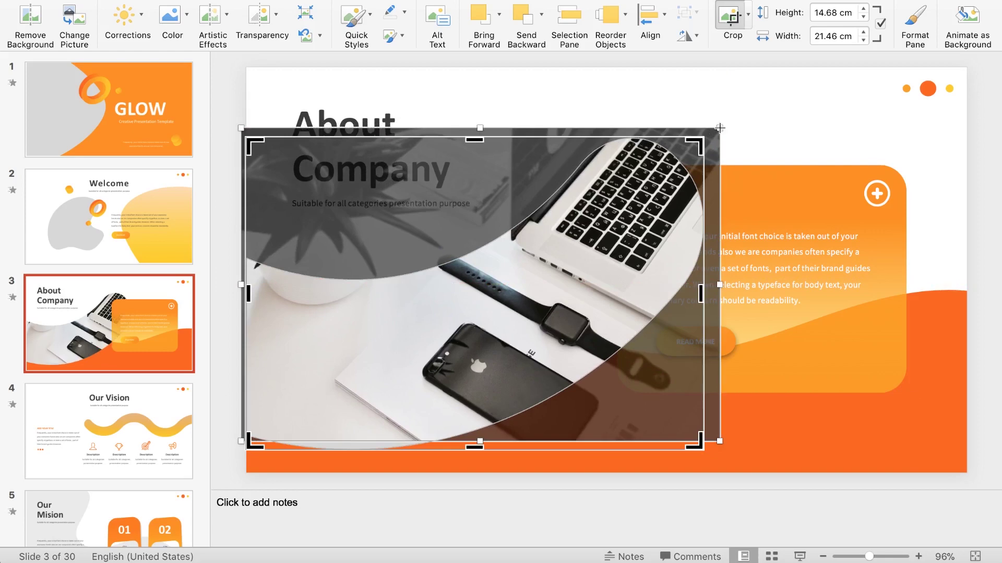
{"action": "left_click_drag", "start_coordinate": [719, 128], "coordinate": [803, 73]}
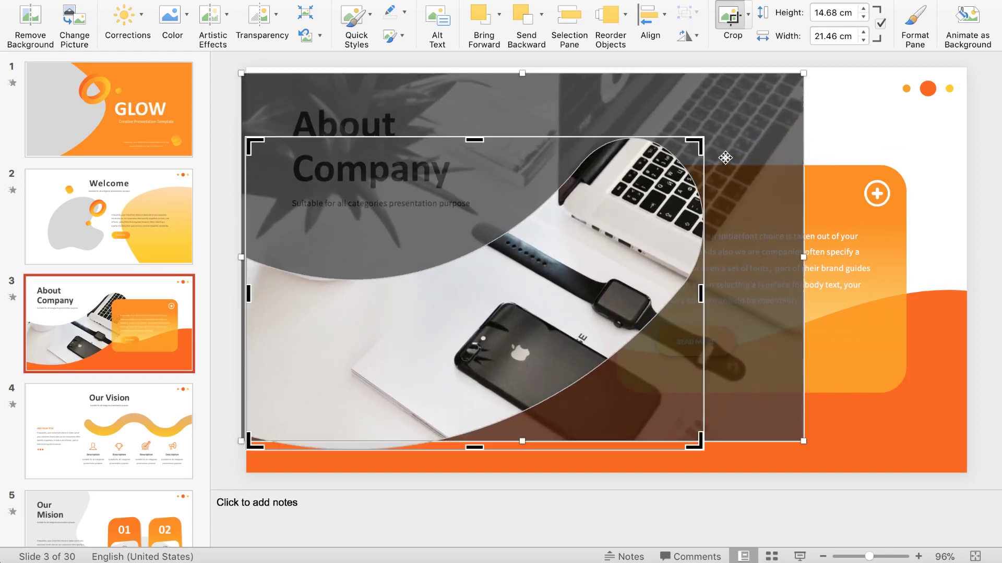
{"action": "mouse_move", "coordinate": [726, 157]}
{"action": "left_mouse_down"}
{"action": "mouse_move", "coordinate": [722, 216]}
{"action": "mouse_move", "coordinate": [711, 167]}
{"action": "mouse_move", "coordinate": [621, 148]}
{"action": "mouse_move", "coordinate": [640, 158]}
{"action": "left_mouse_up"}
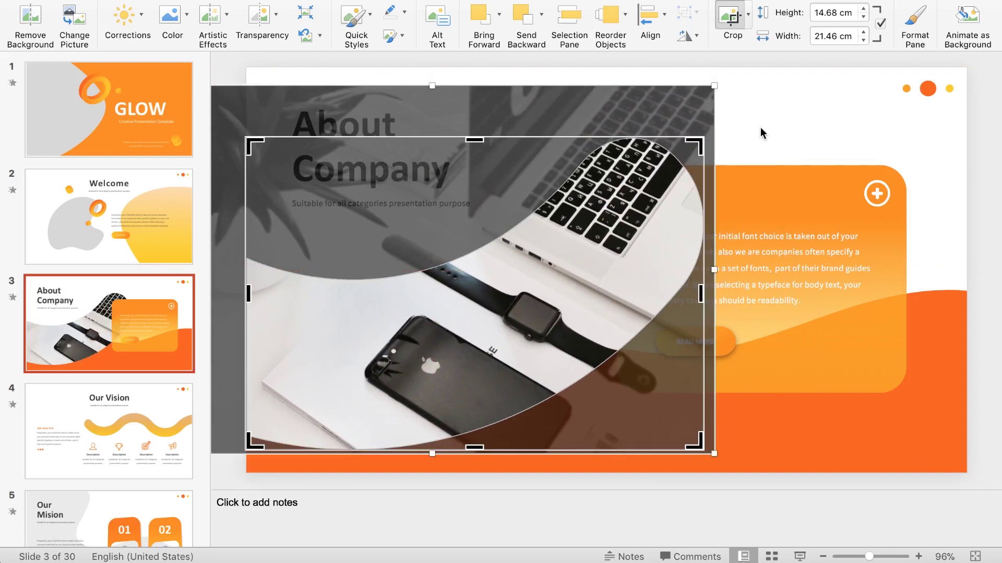
{"action": "left_click", "coordinate": [732, 21]}
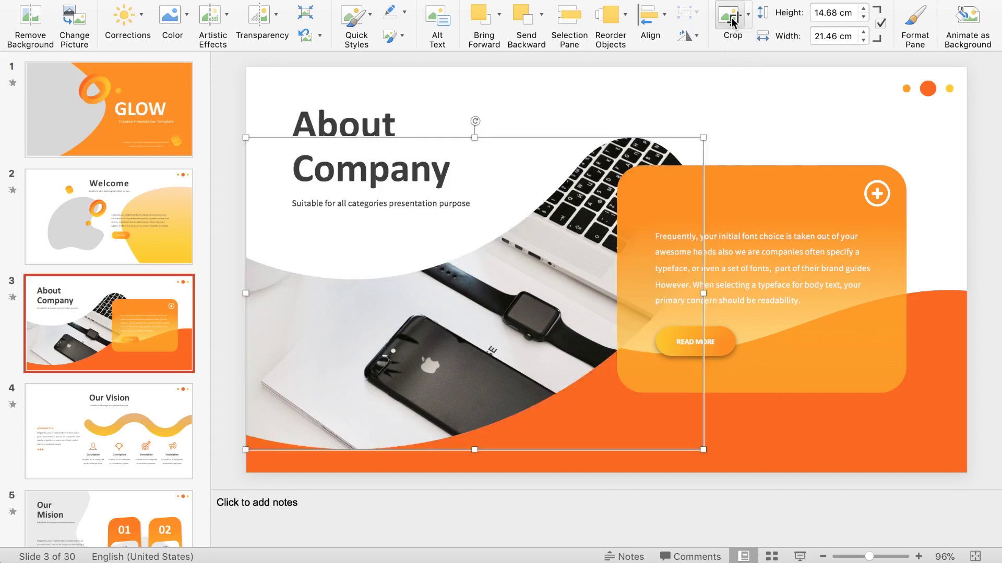